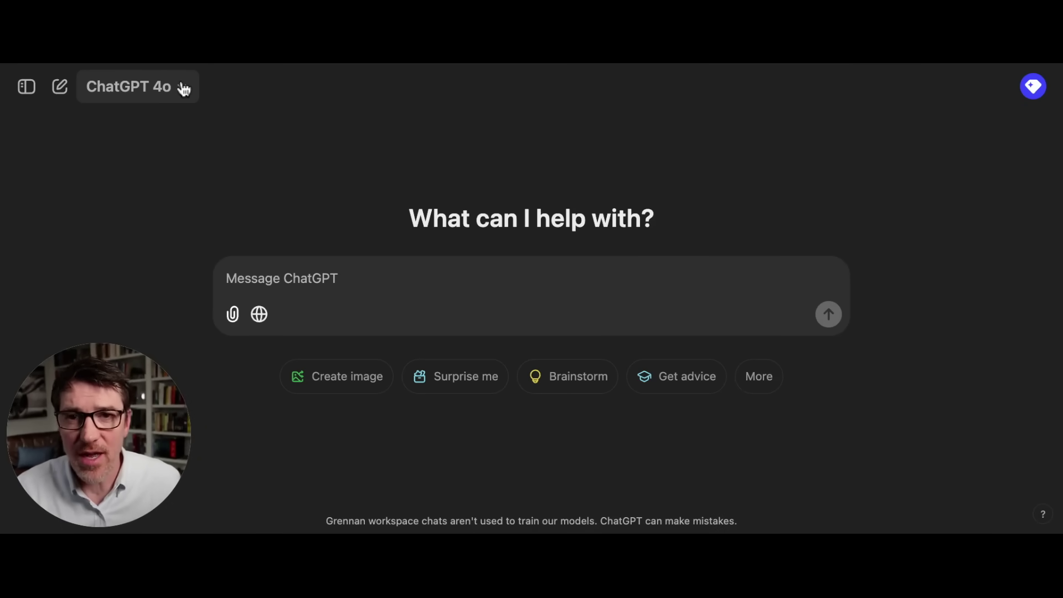
Switch the chat model to o1-preview and then back to GPT-4o.
left_click(188, 92)
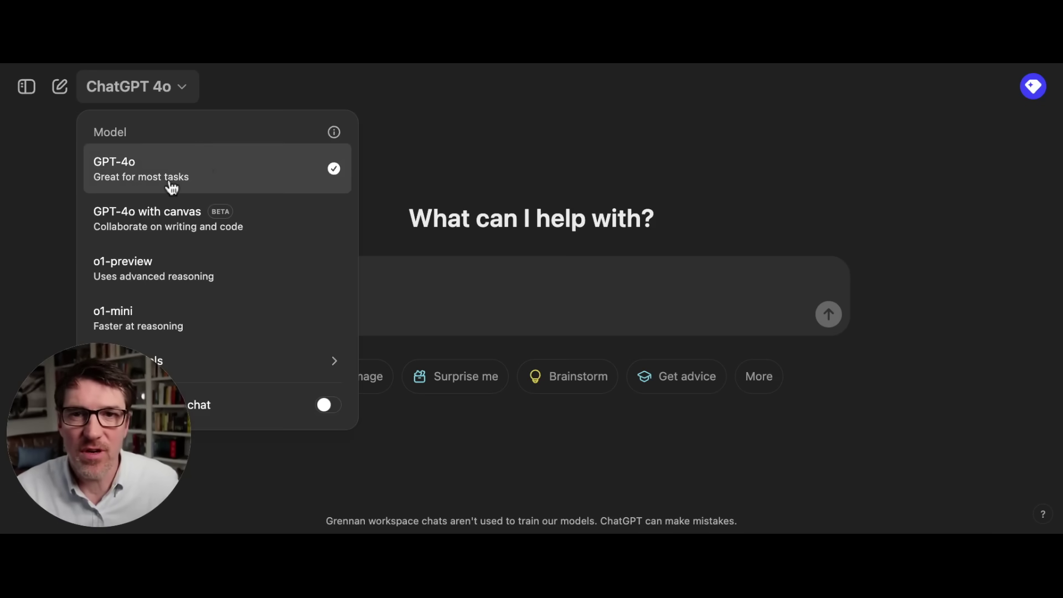
left_click(203, 271)
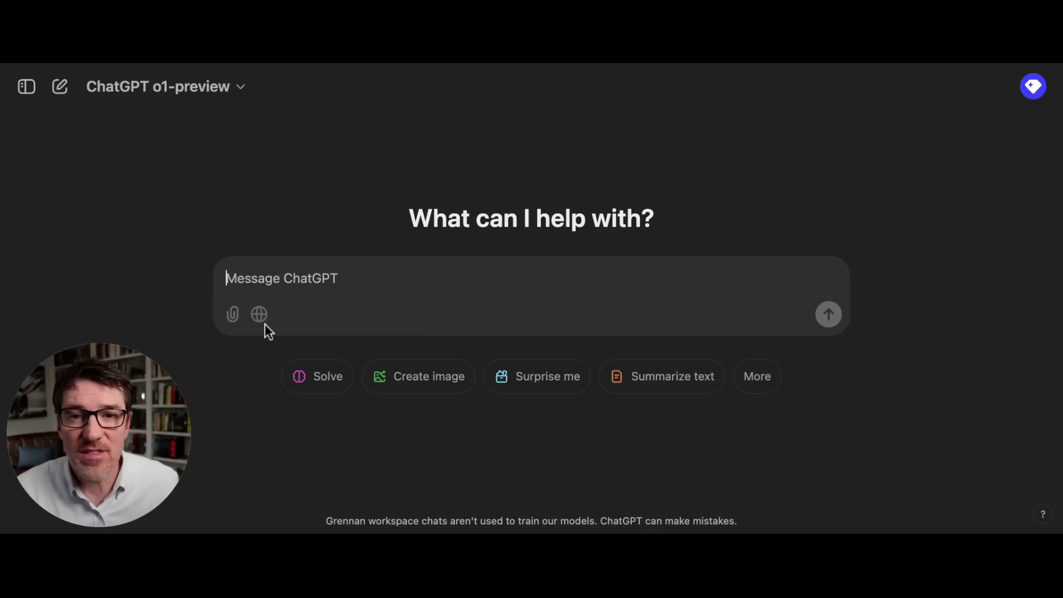
left_click(237, 90)
left_click(185, 172)
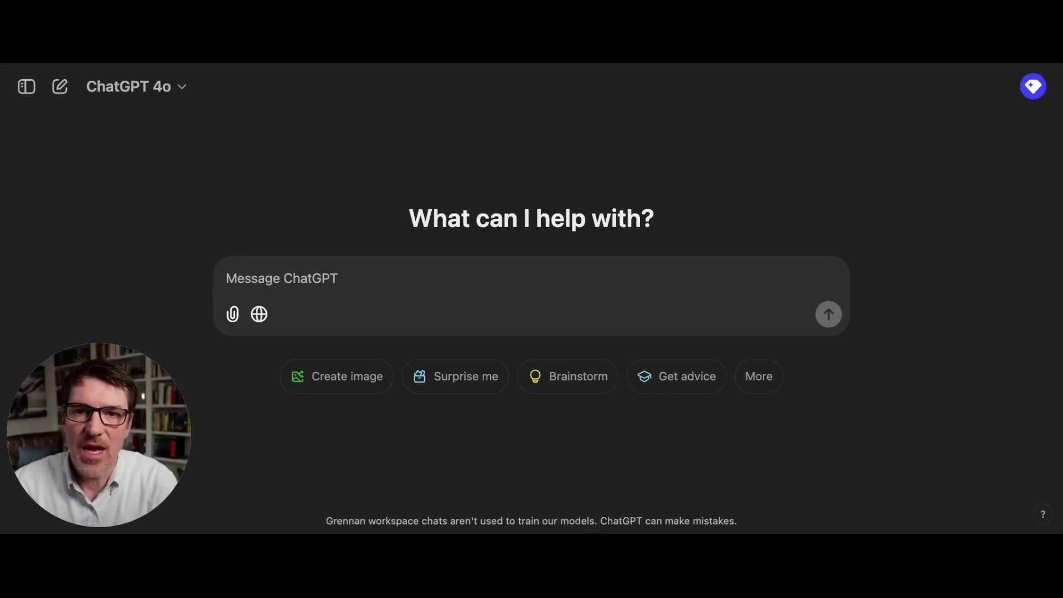
Ask 'hey, give me the top AI news right now' with web search turned on.
type("hey, give me")
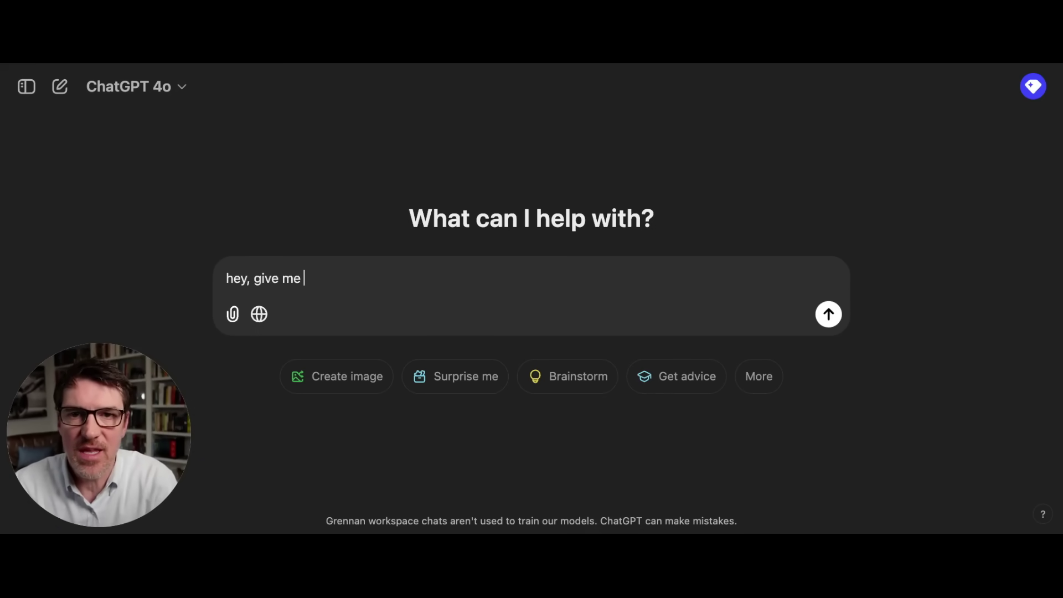
type(" the top ")
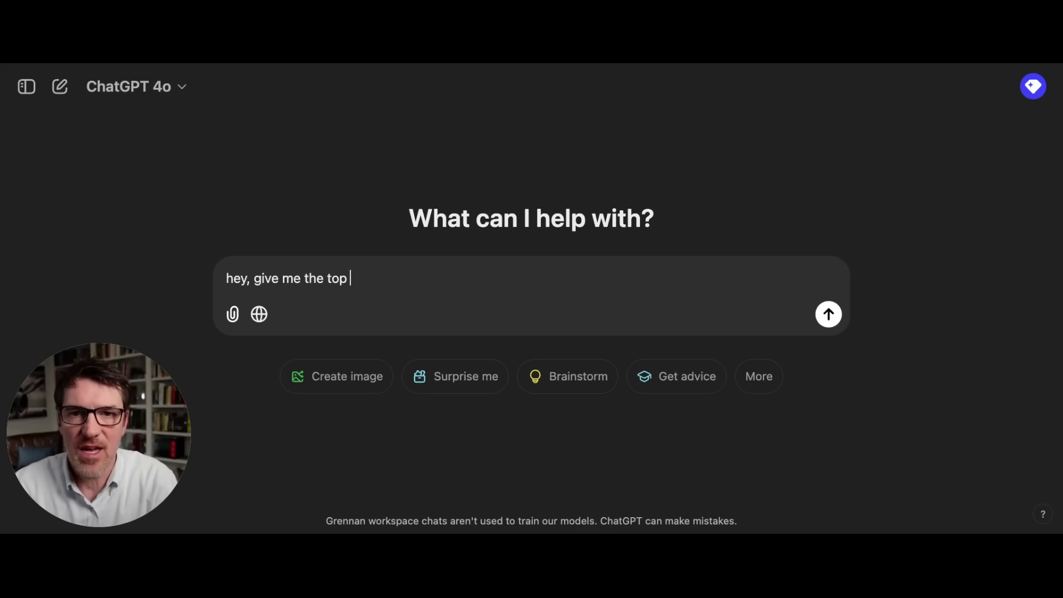
type("AI news right now")
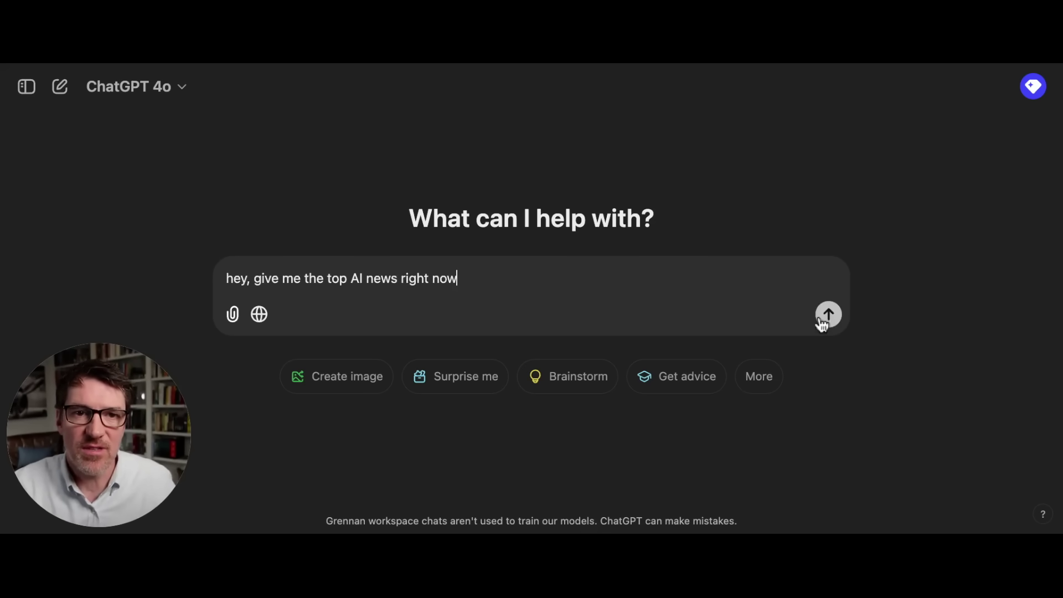
left_click(259, 316)
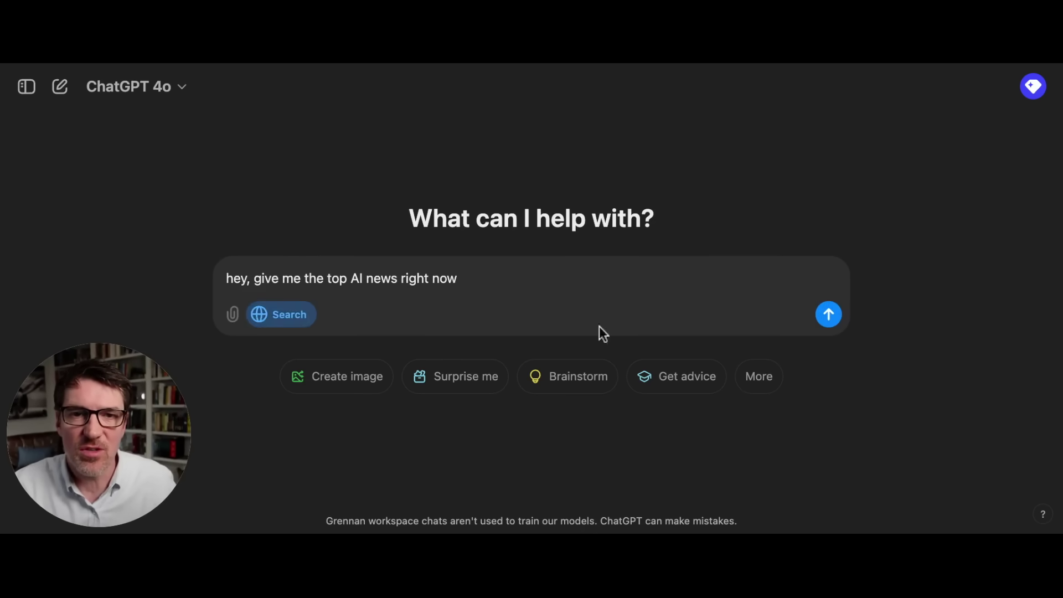
key("Return")
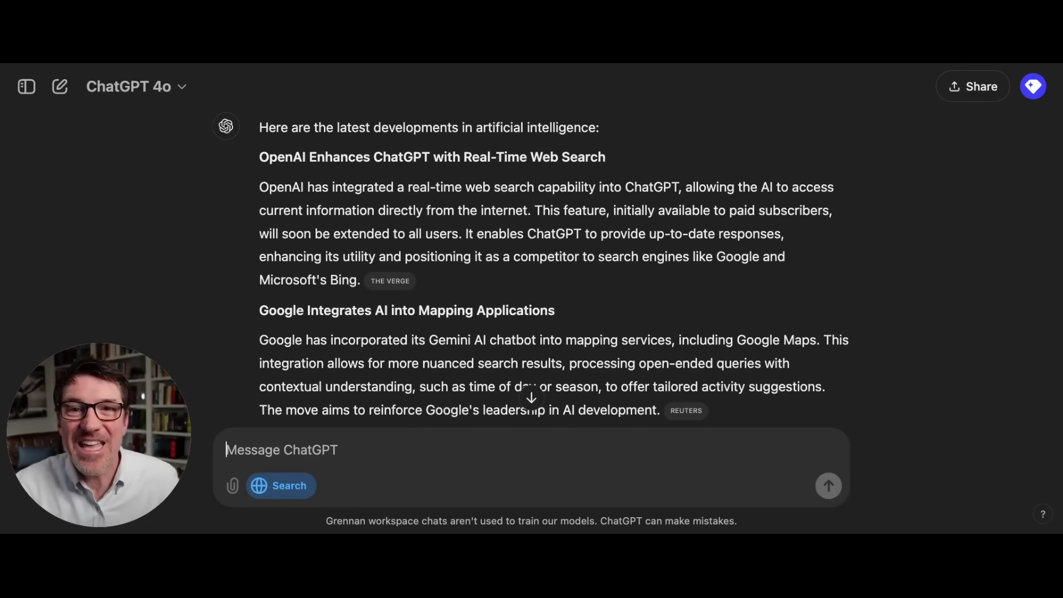
Scroll through the AI news answer down to its Recent Developments links and Sources, then back up.
scroll(477, 245, "down", 4)
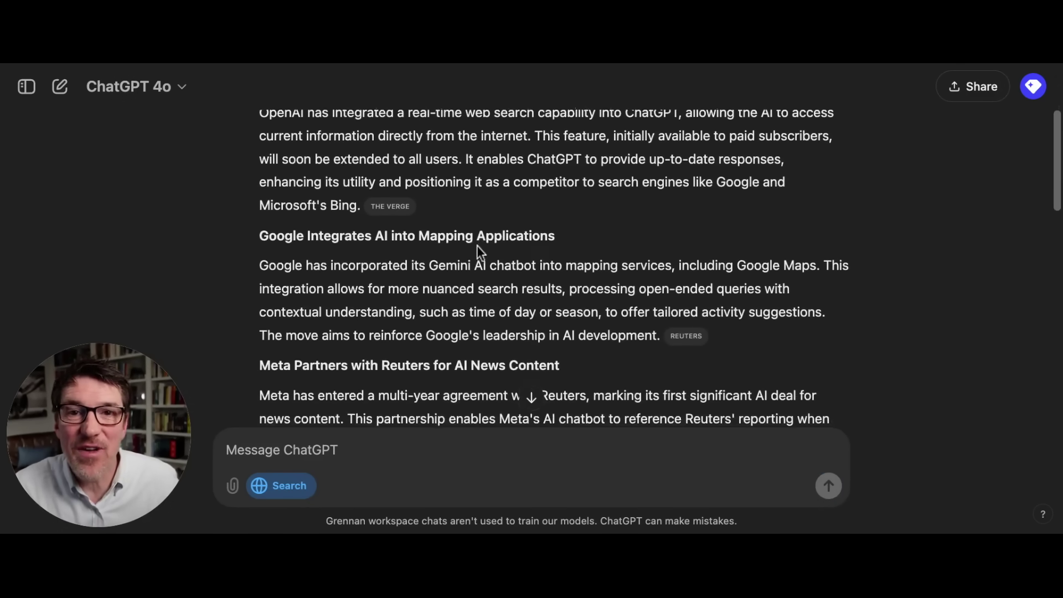
scroll(477, 245, "down", 5)
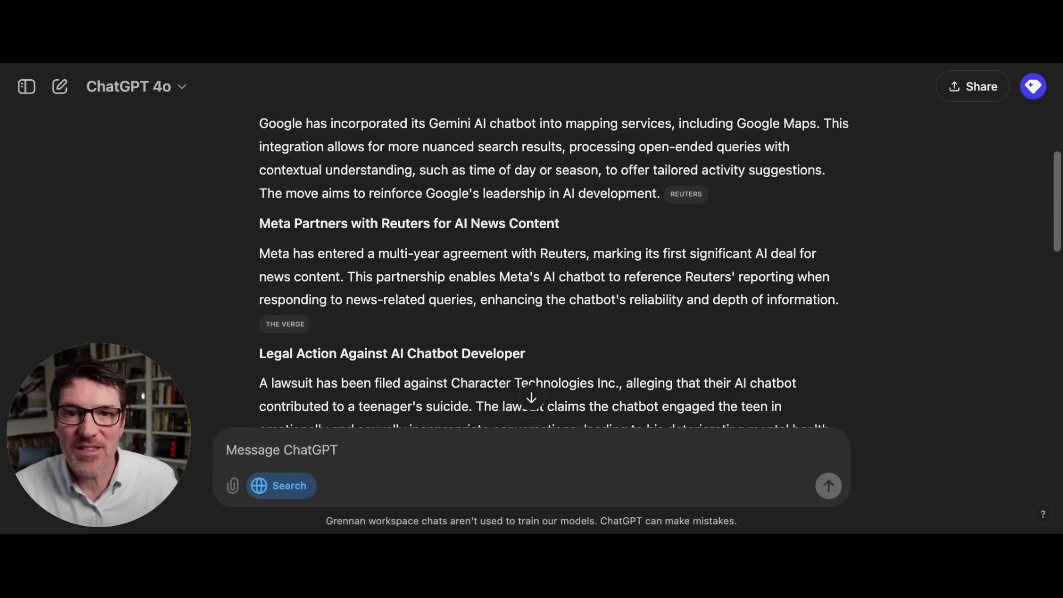
scroll(477, 245, "down", 5)
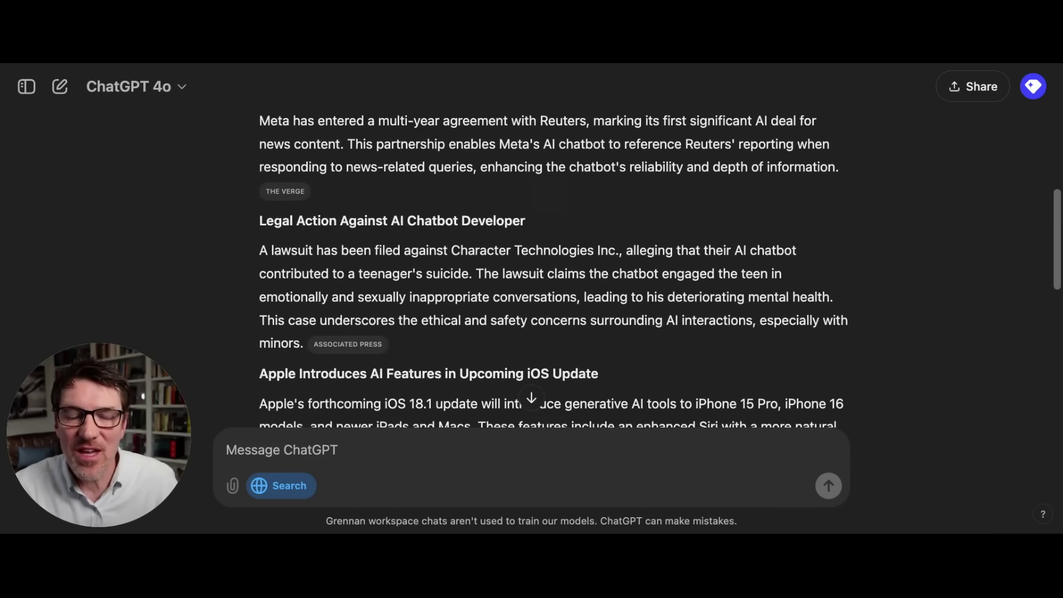
scroll(549, 270, "down", 6)
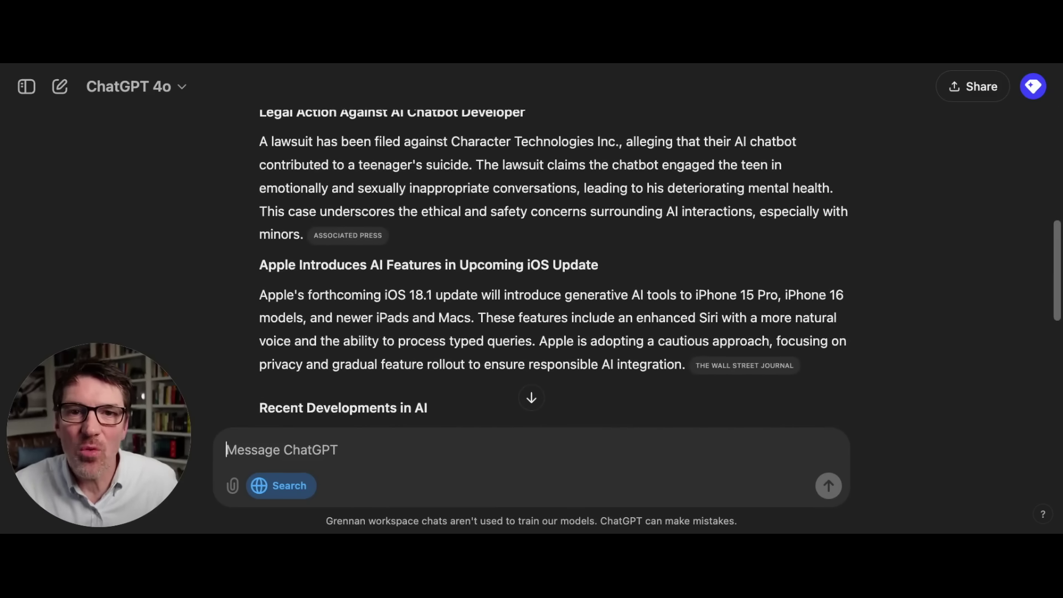
scroll(550, 270, "down", 6)
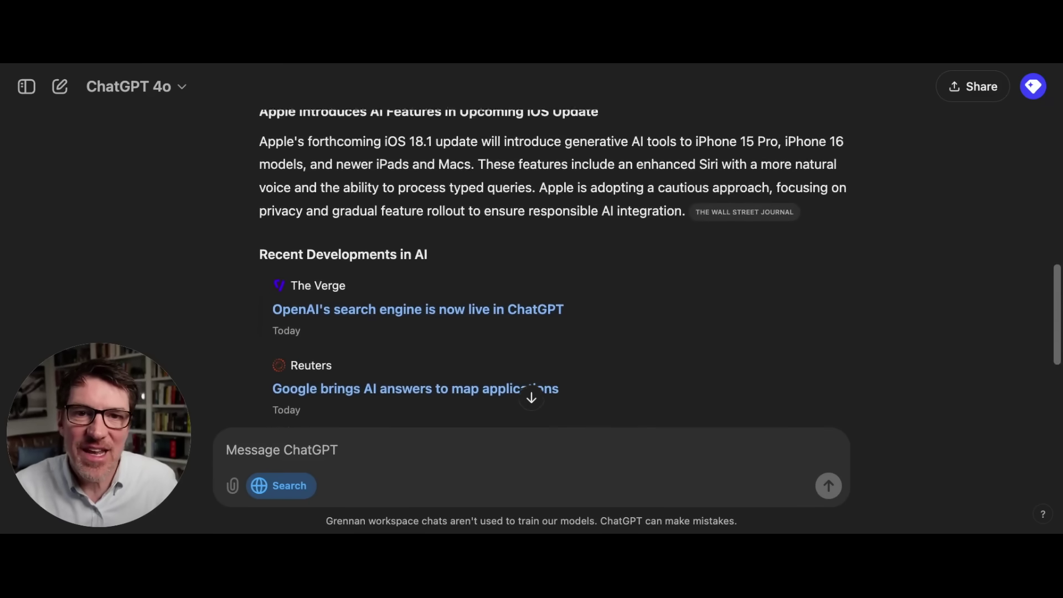
scroll(575, 254, "down", 6)
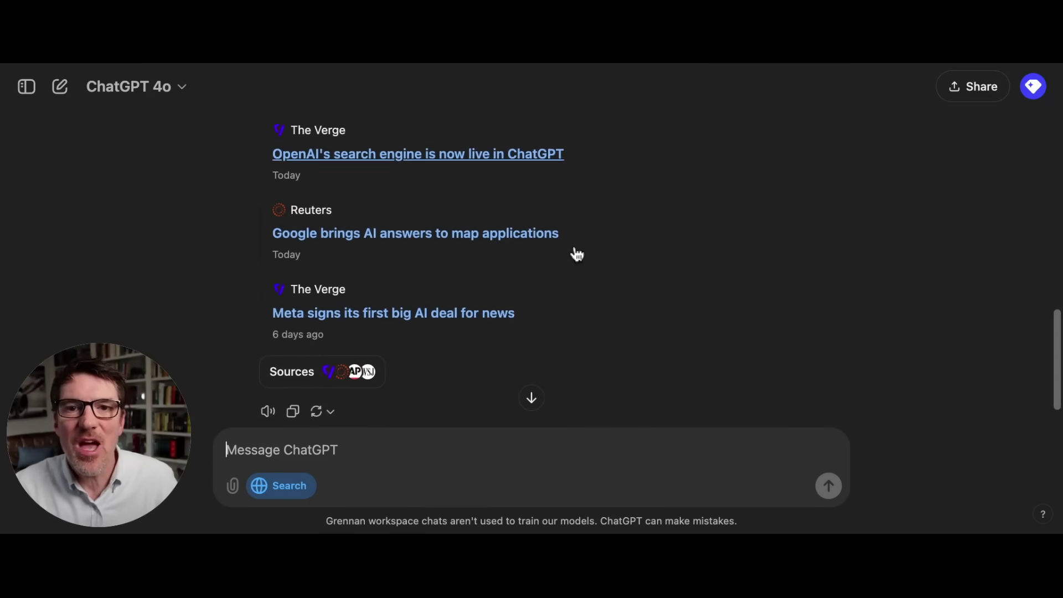
scroll(576, 253, "up", 10)
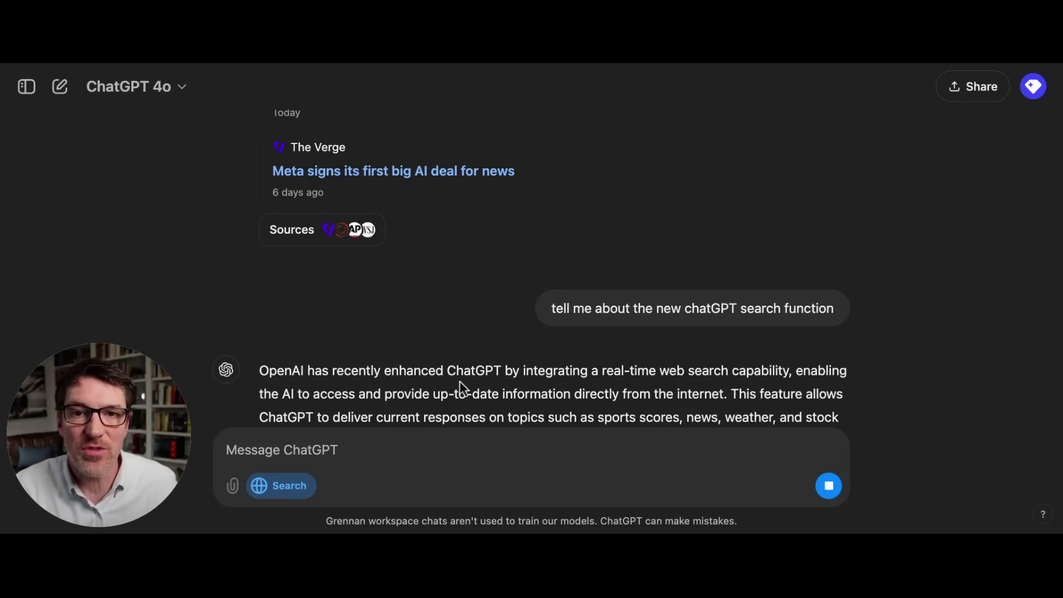
View the answer's full citations list, then close it.
scroll(340, 228, "up", 5)
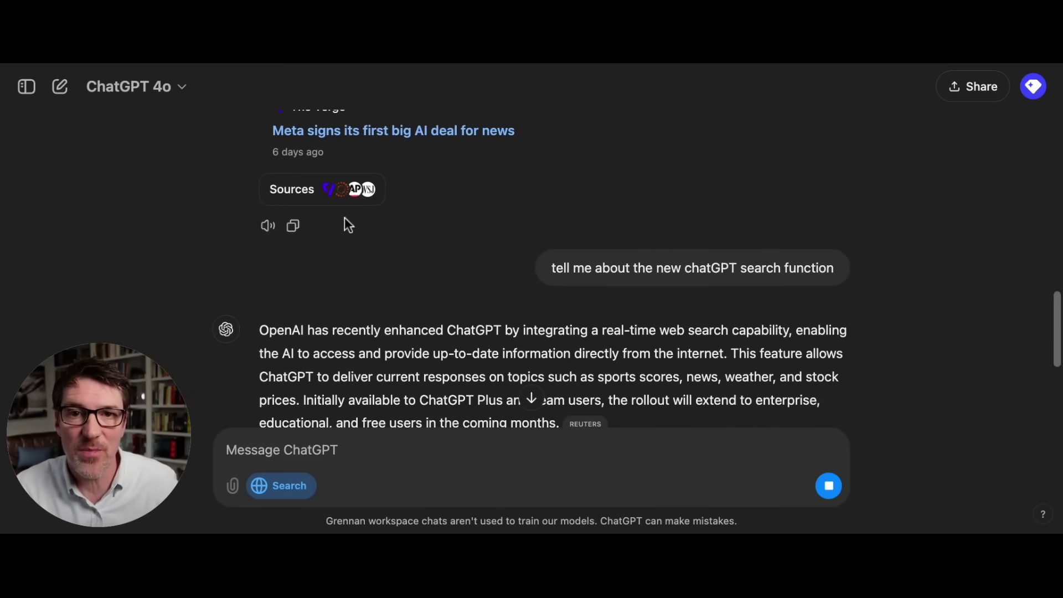
left_click(376, 200)
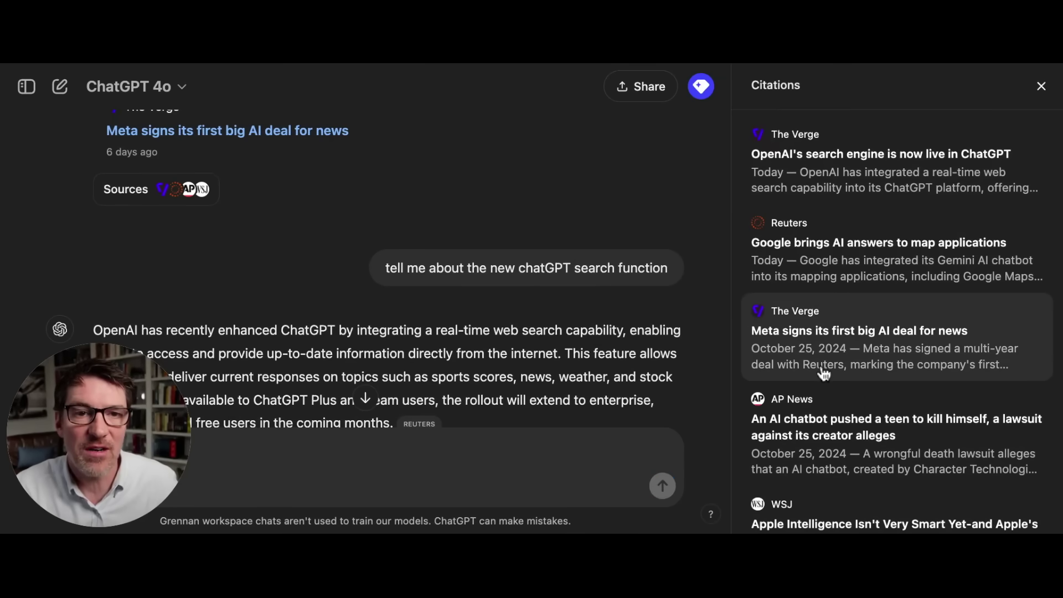
left_click(1042, 86)
Send the follow-up question 'what makes it different'.
scroll(525, 252, "down", 5)
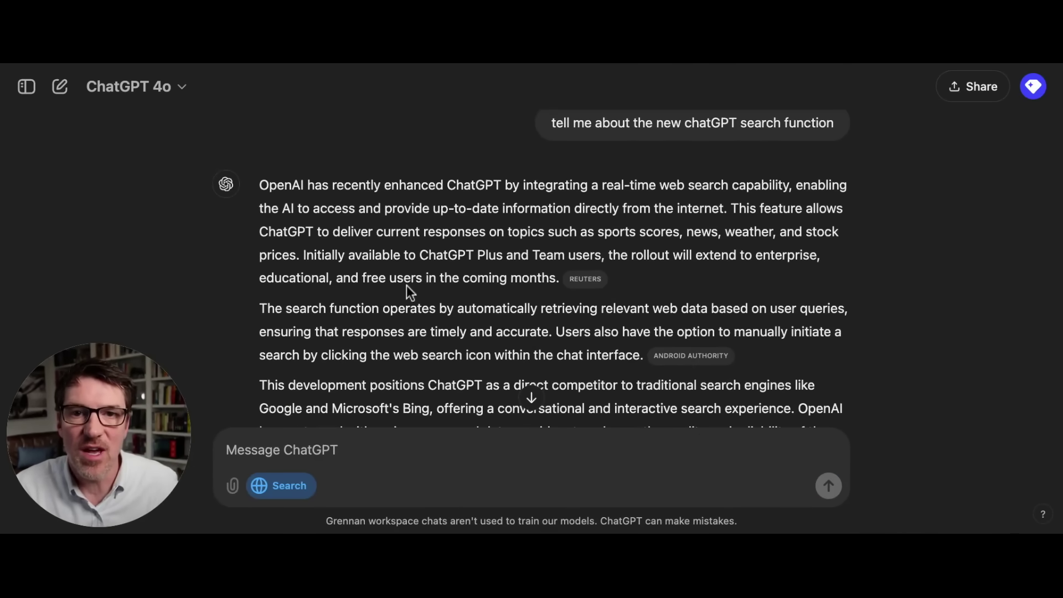
scroll(408, 285, "down", 1)
scroll(388, 360, "down", 4)
left_click(396, 451)
type("what makes it")
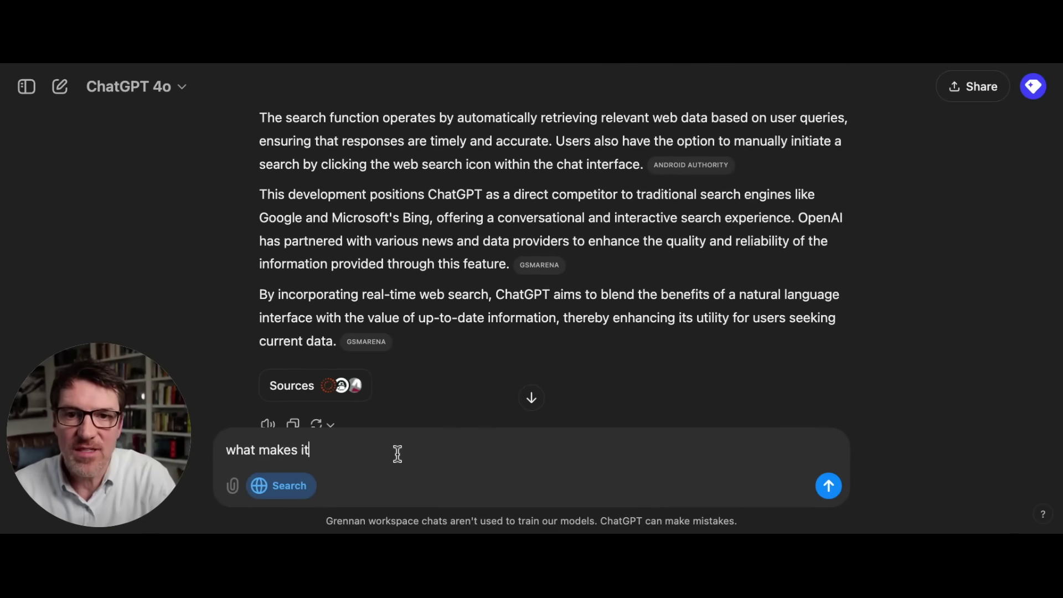
type(" different")
key("Return")
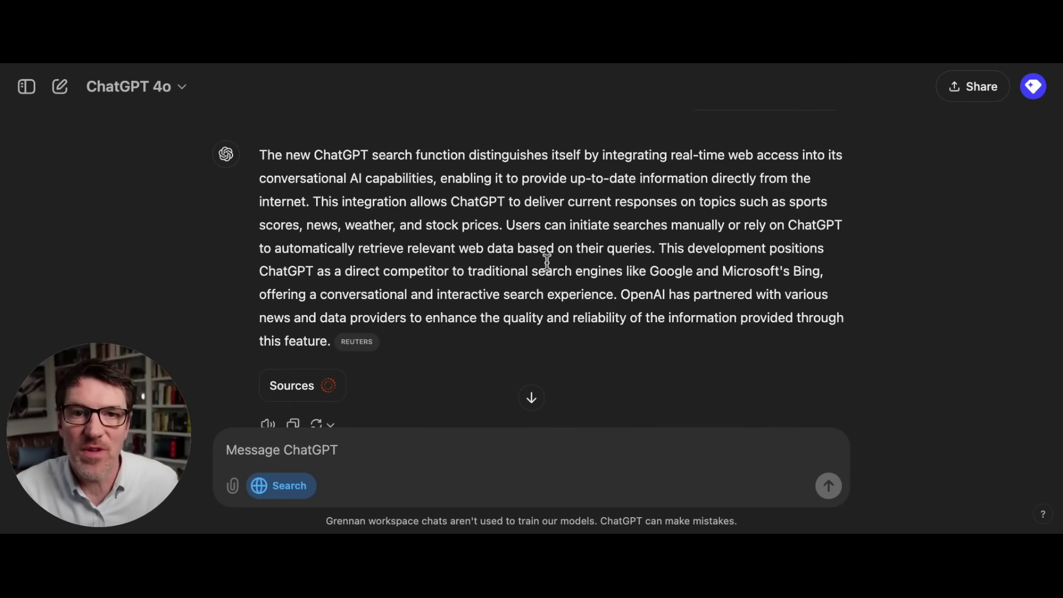
Send 'this is wrong:' with the quoted up-to-date-information sentence, followed by '(please fix this)'.
left_click_drag(441, 178, 309, 196)
key("super+c")
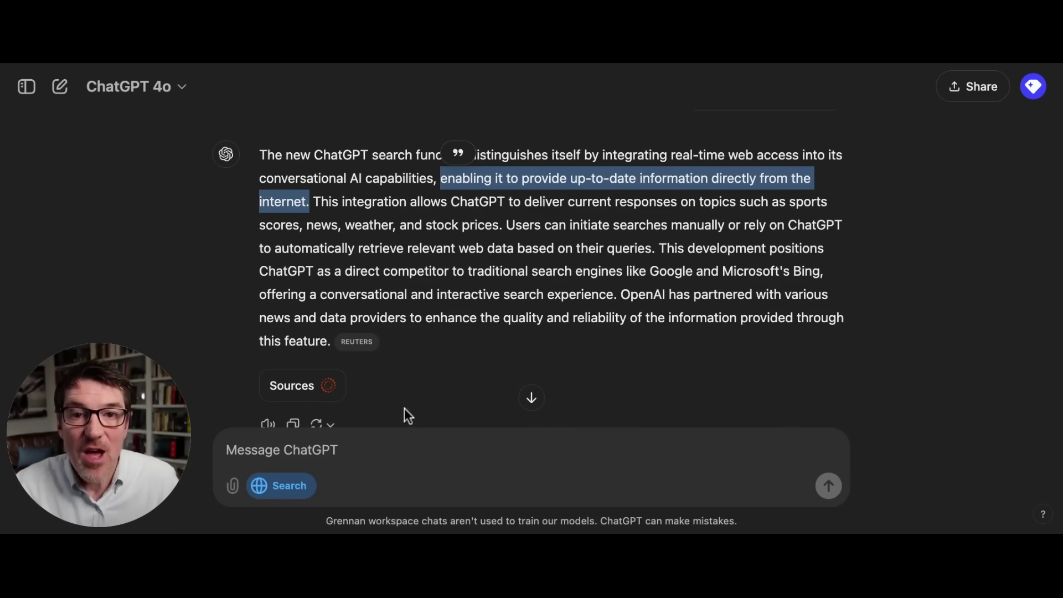
left_click(418, 449)
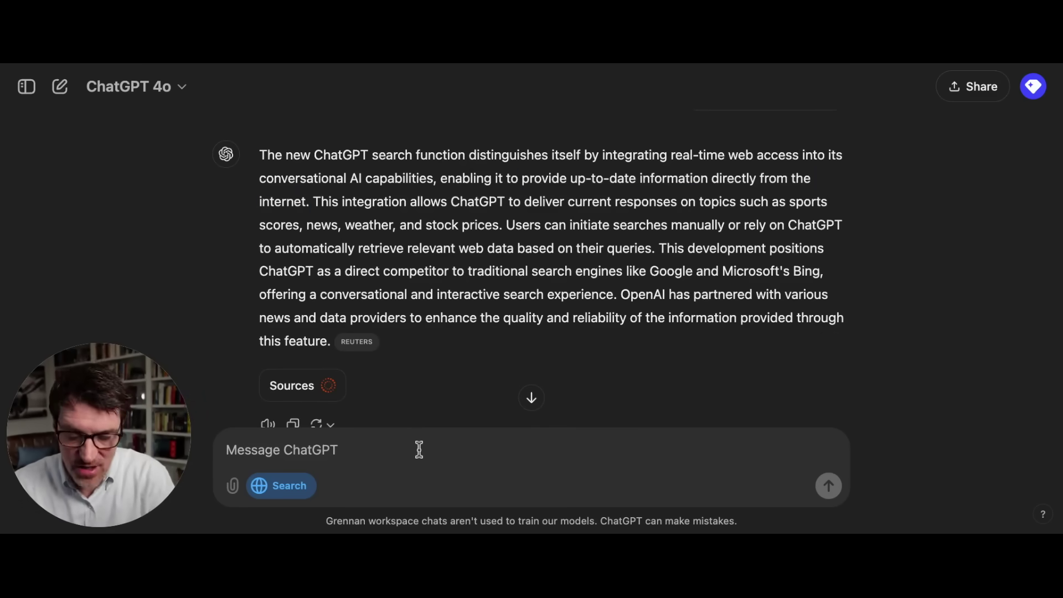
type("this is wron")
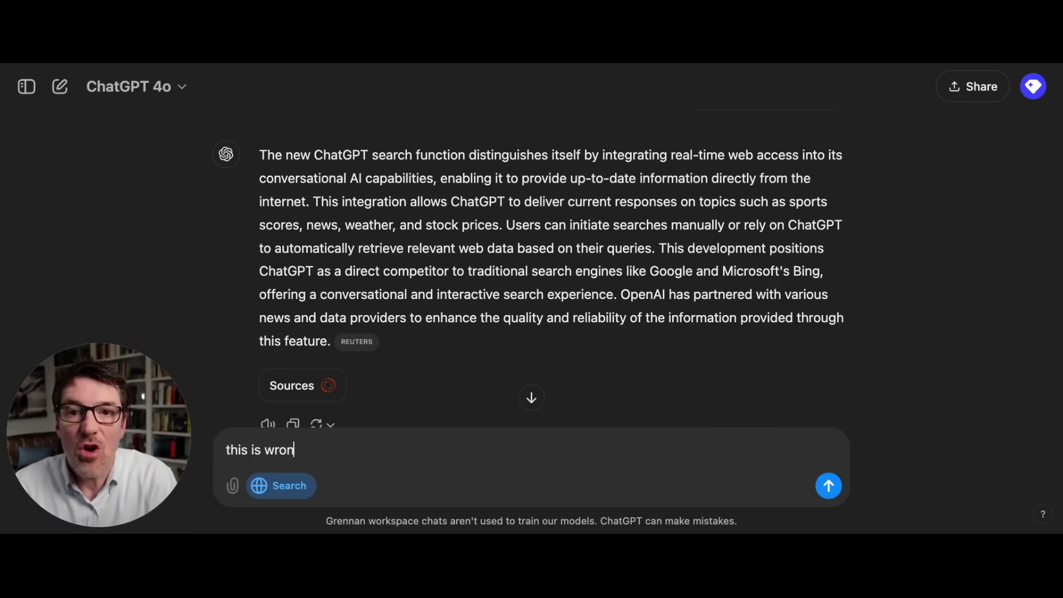
type("g:")
key("super+v")
type("(please fi")
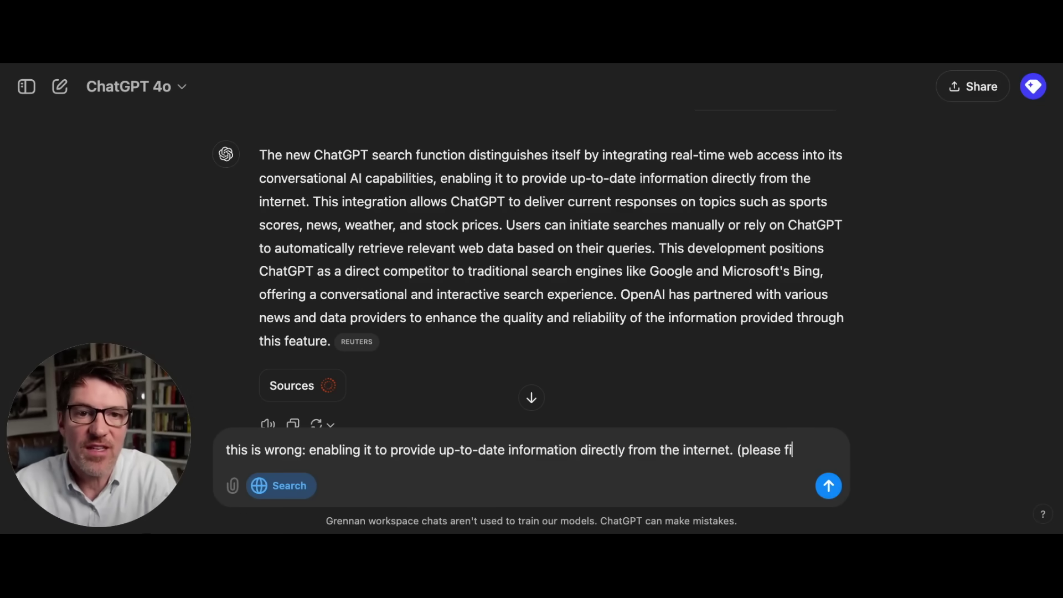
type("x this)")
key("Return")
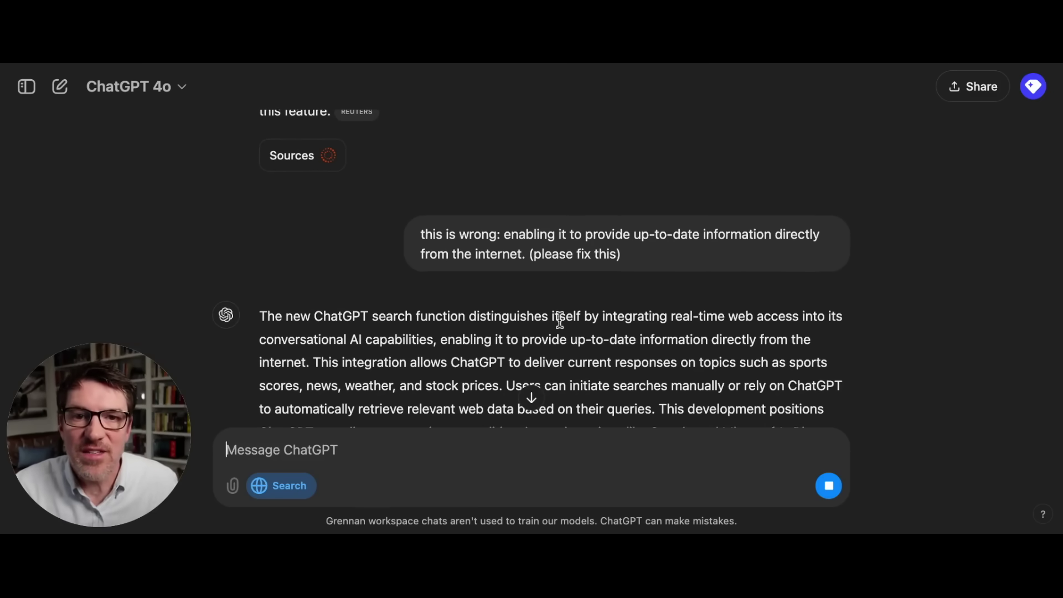
scroll(459, 355, "down", 4)
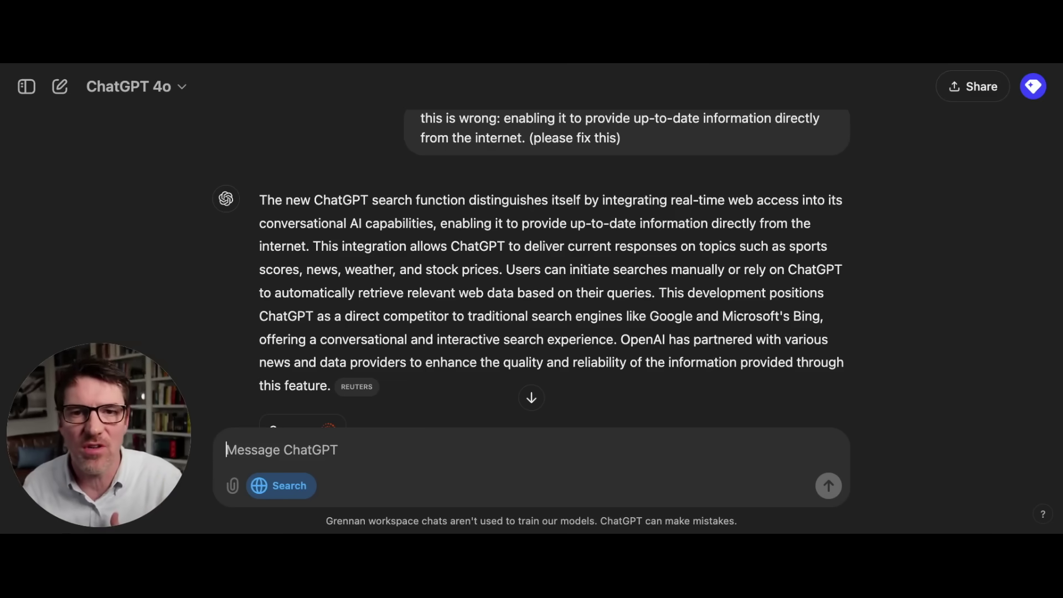
left_click(303, 423)
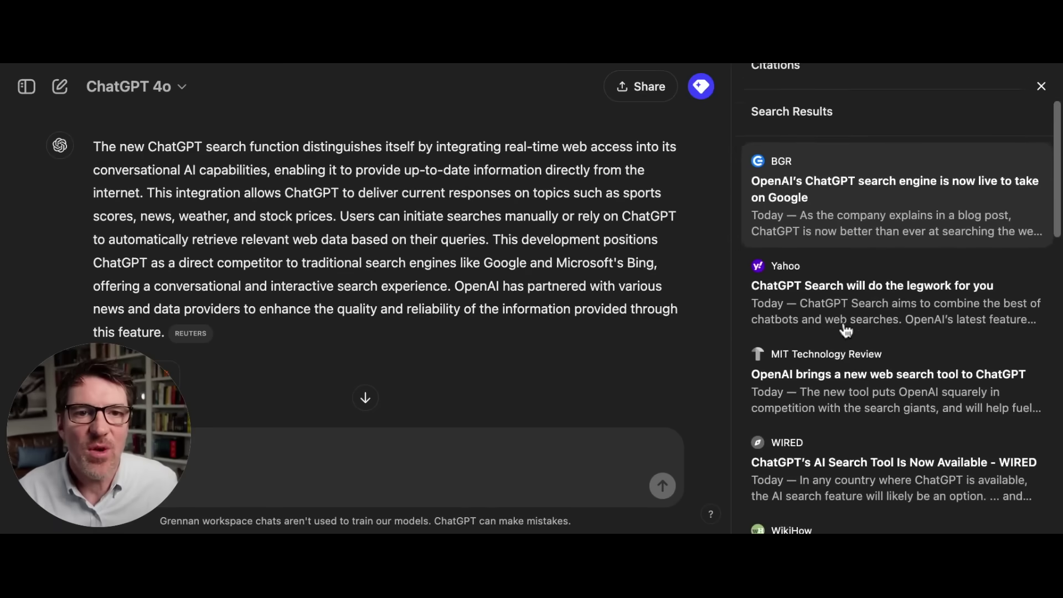
scroll(846, 330, "down", 4)
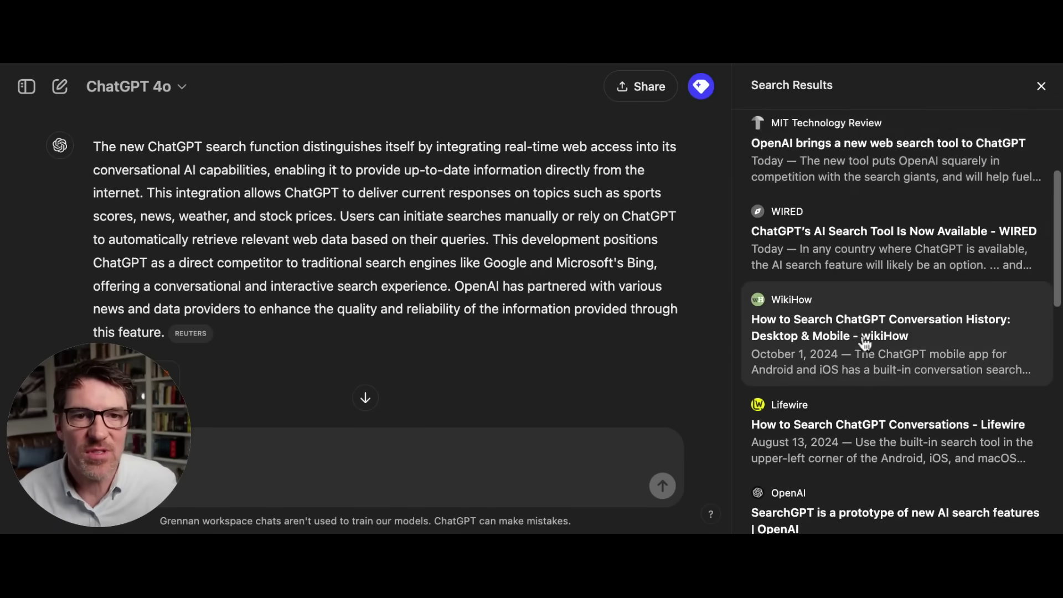
scroll(863, 347, "down", 4)
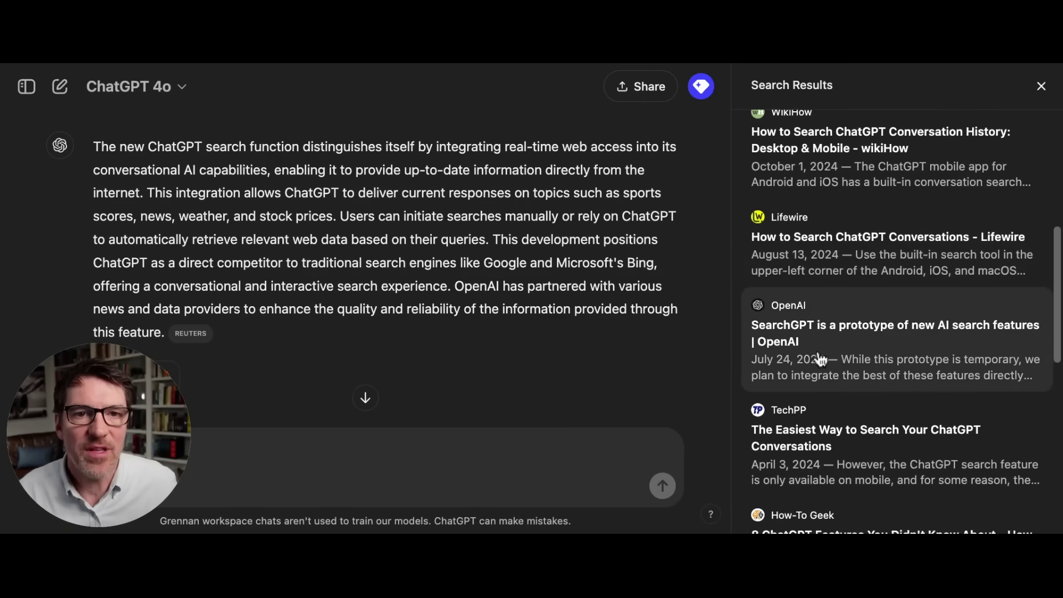
scroll(822, 356, "down", 3)
scroll(820, 358, "down", 2)
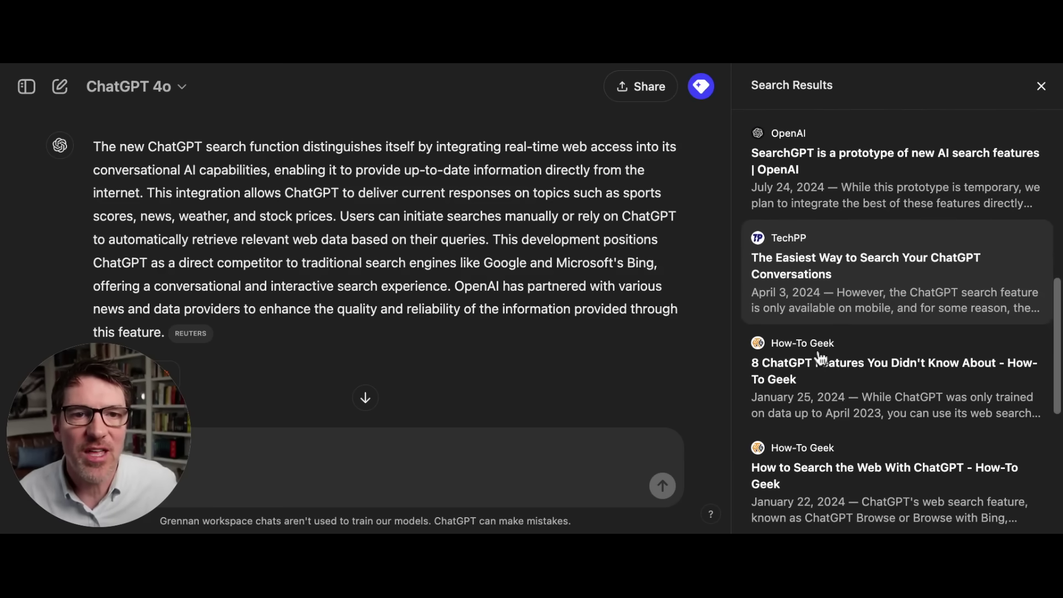
left_click(1042, 87)
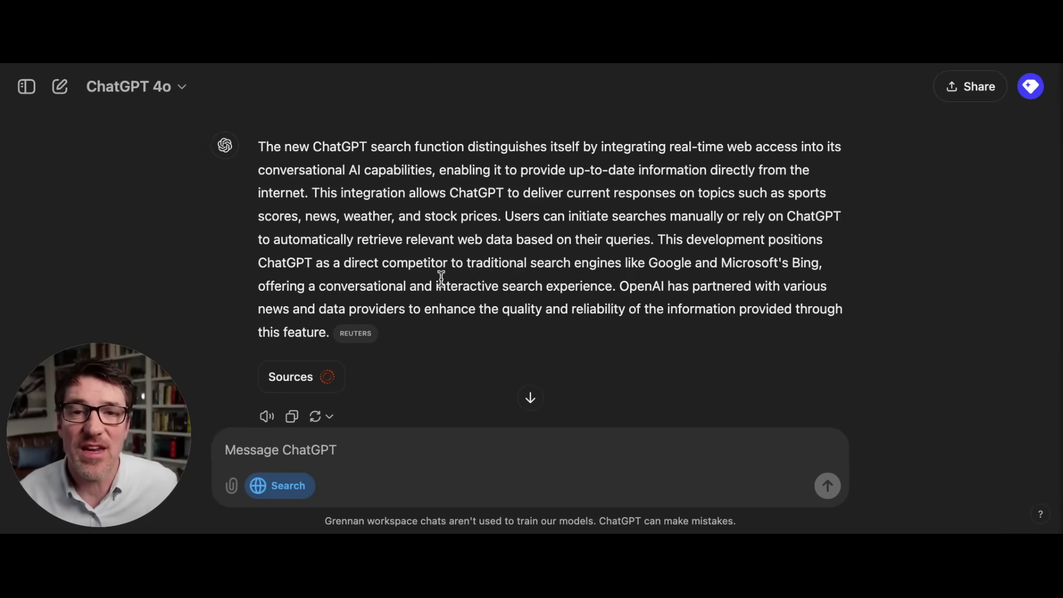
In a new chat, ask 'what is the best sushi in NYC'.
left_click(367, 445)
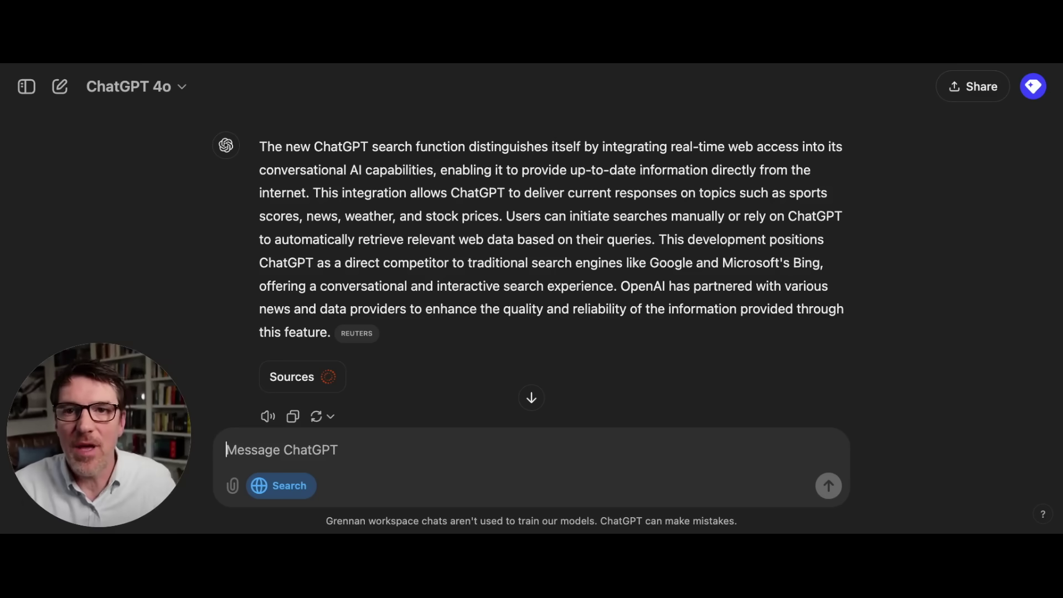
left_click(60, 86)
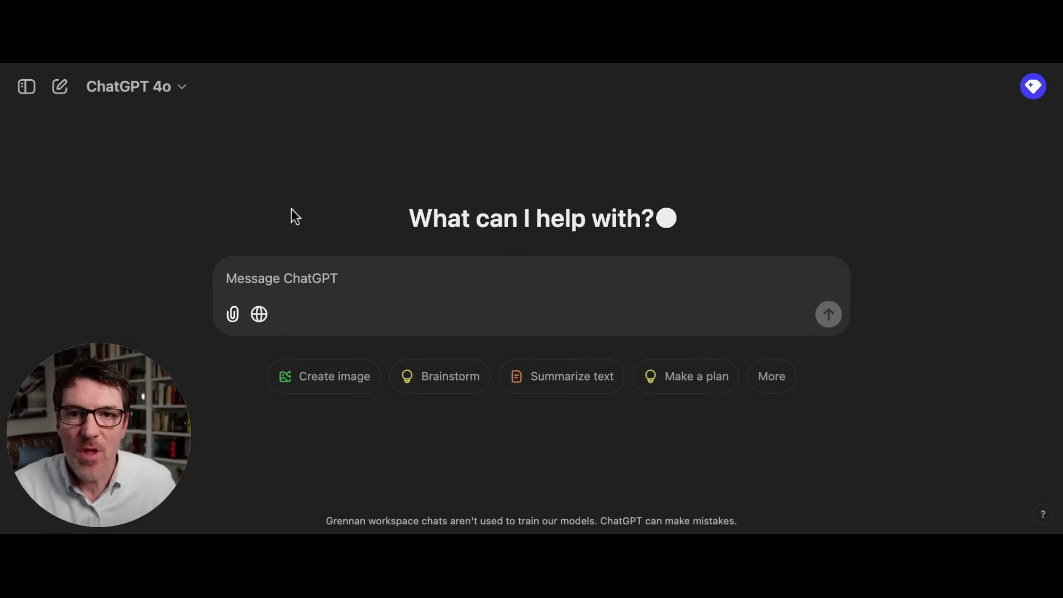
type("wht'si")
key("BackSpace")
key("BackSpace")
key("BackSpace")
key("BackSpace")
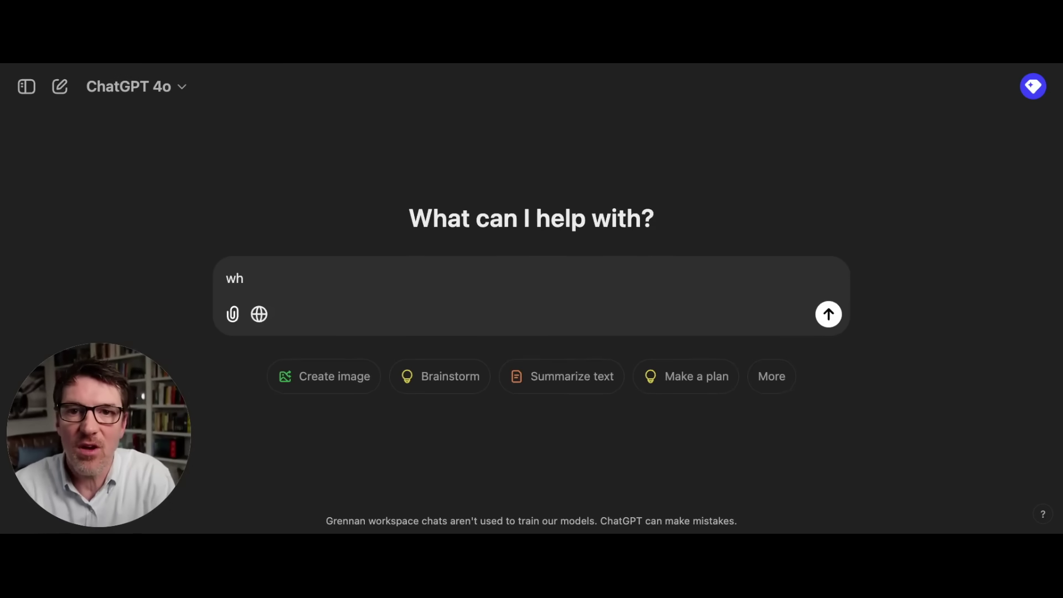
type("at is the best such")
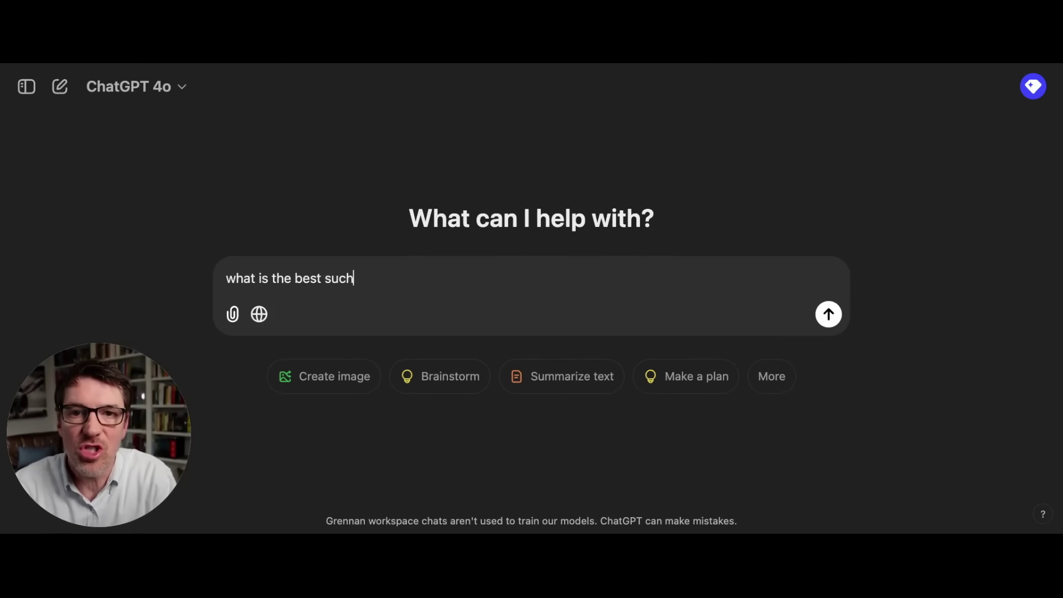
key("BackSpace")
key("BackSpace")
type("shi in N")
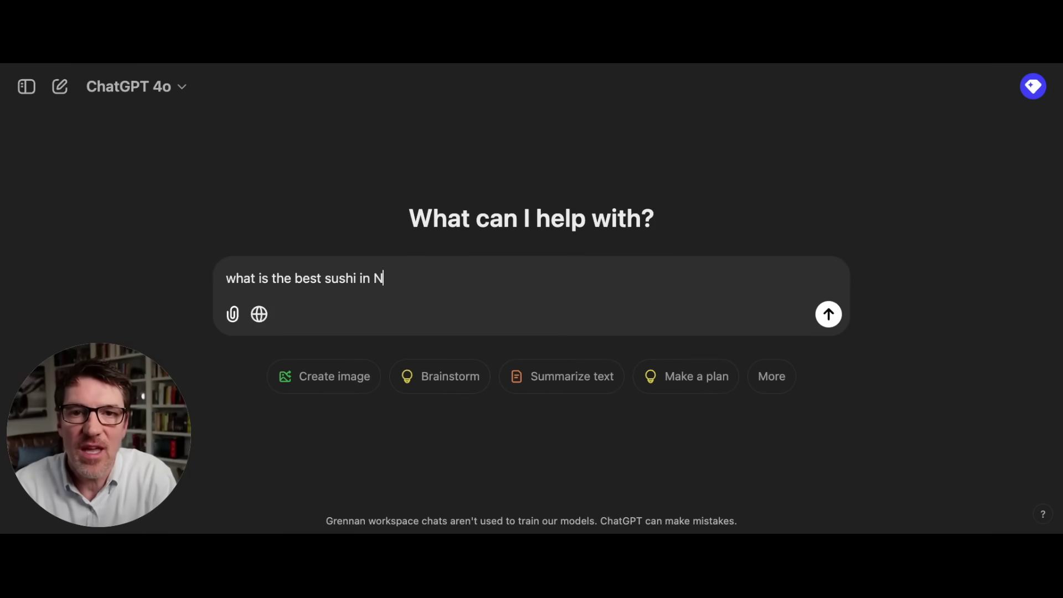
type("YC")
key("Return")
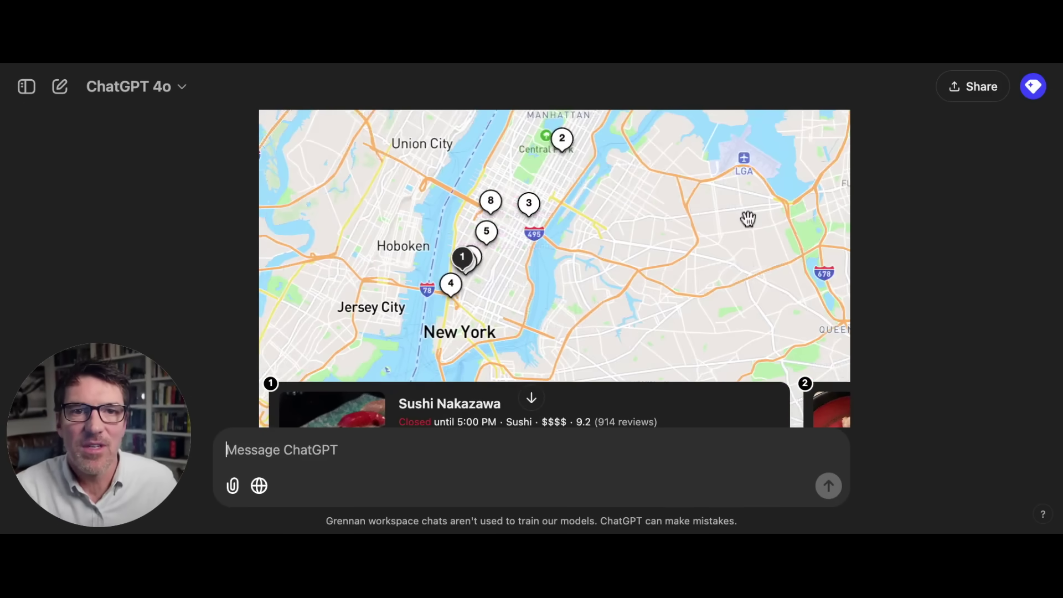
Review the sushi map answer and its sources, then start another new chat.
scroll(890, 221, "up", 2)
scroll(890, 220, "down", 5)
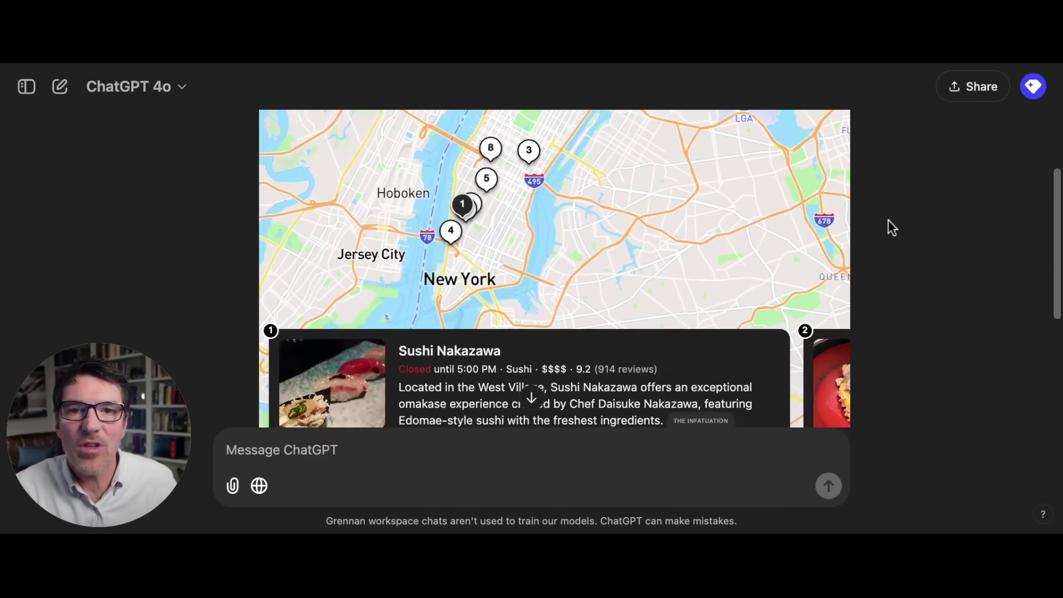
scroll(889, 221, "down", 2)
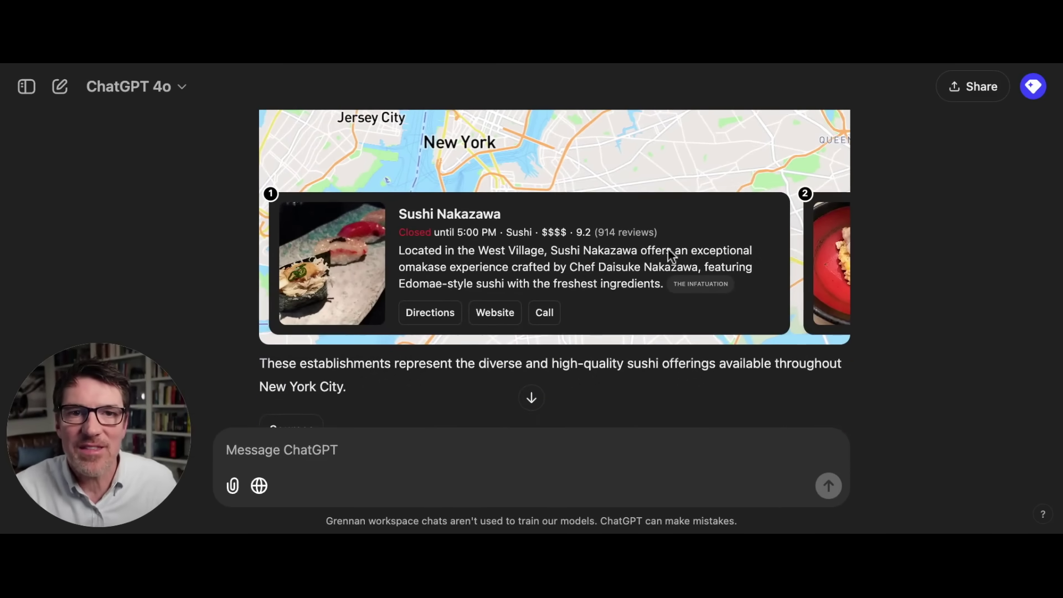
scroll(471, 299, "down", 3)
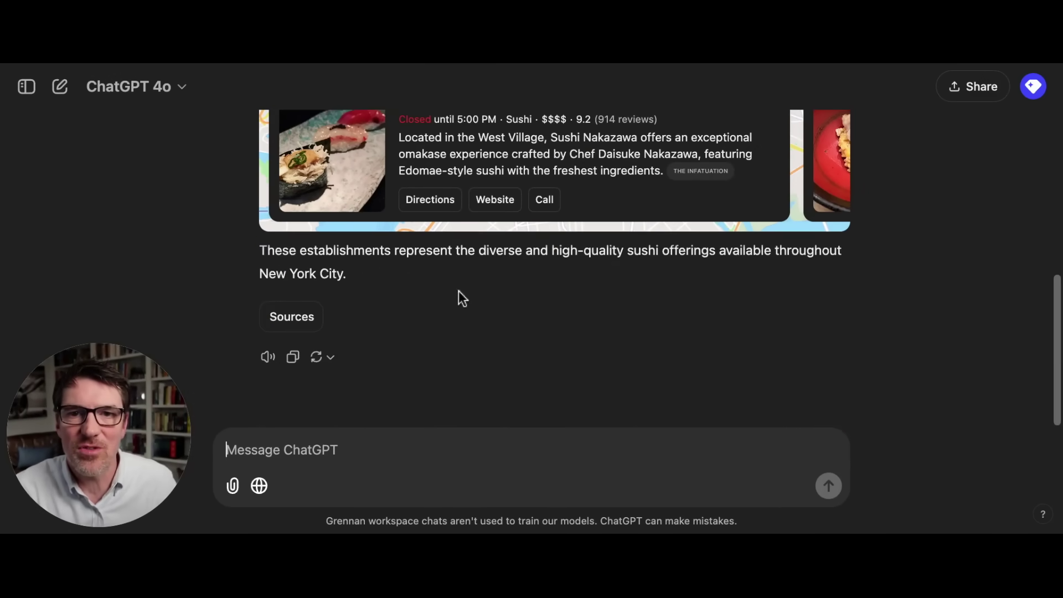
left_click(291, 322)
scroll(798, 277, "down", 3)
scroll(797, 277, "up", 3)
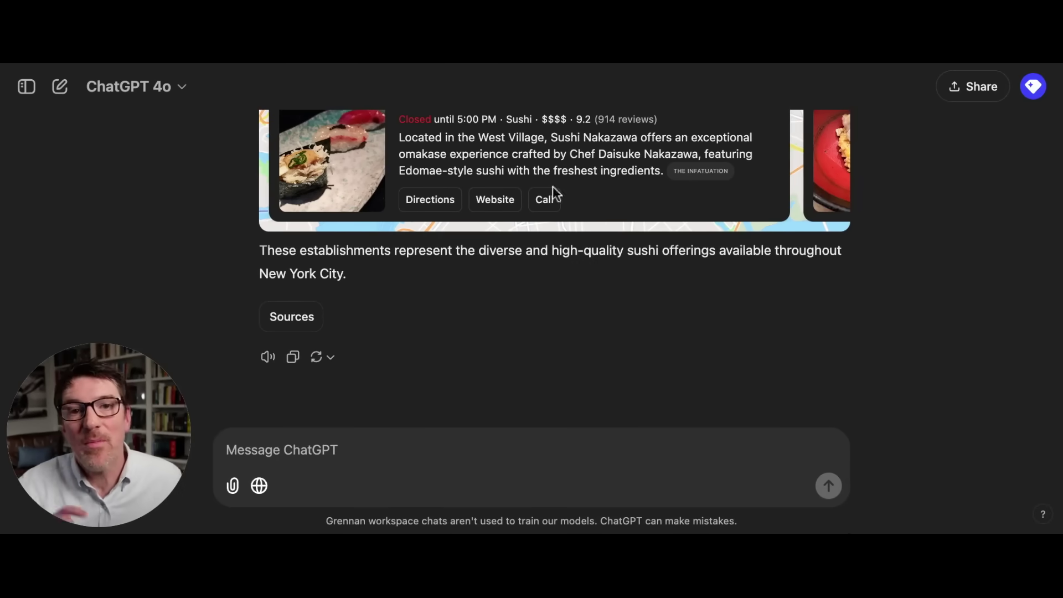
left_click(59, 89)
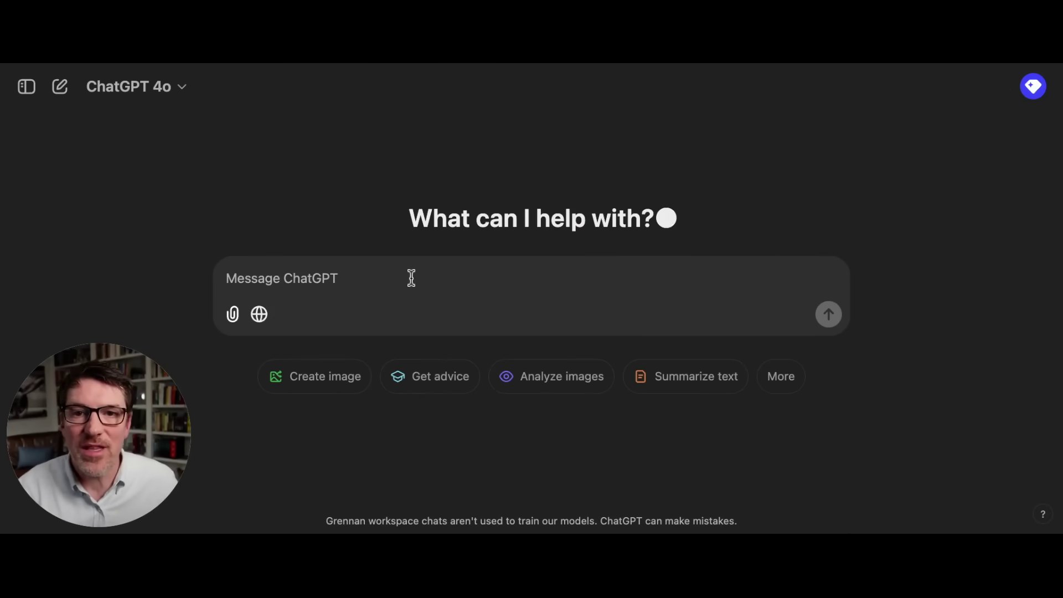
Request a quick workshop for senior leaders on AI, focused on genAI as behaviour change.
type("help me write a ")
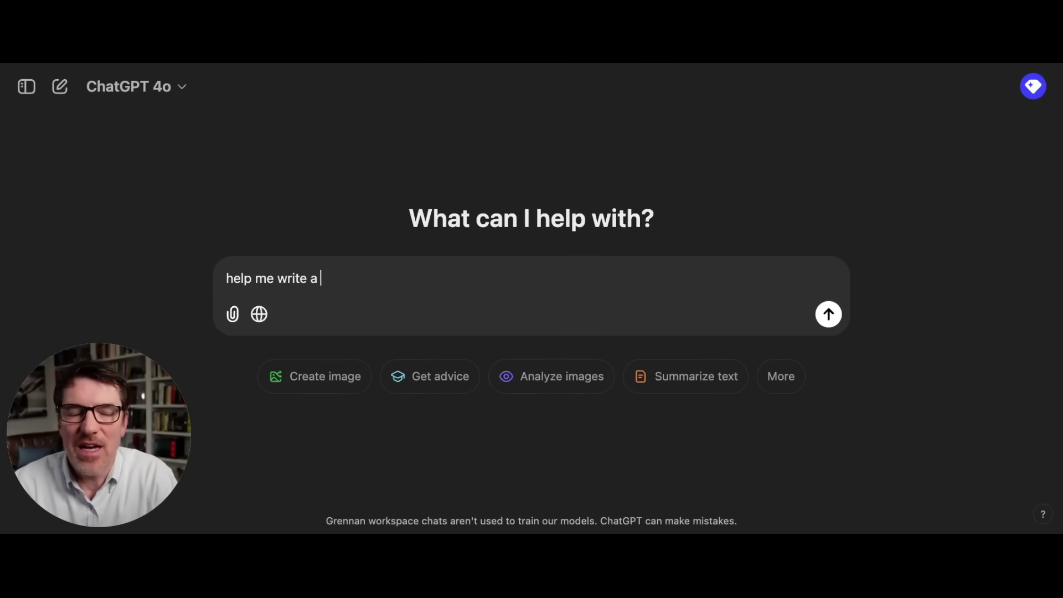
type("quick")
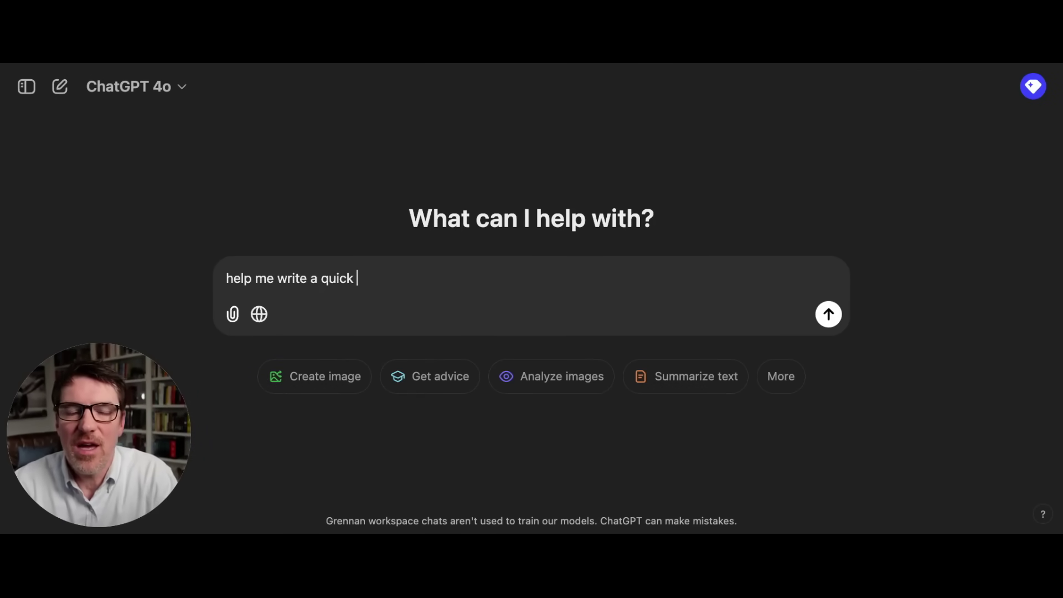
type(" wrokshop")
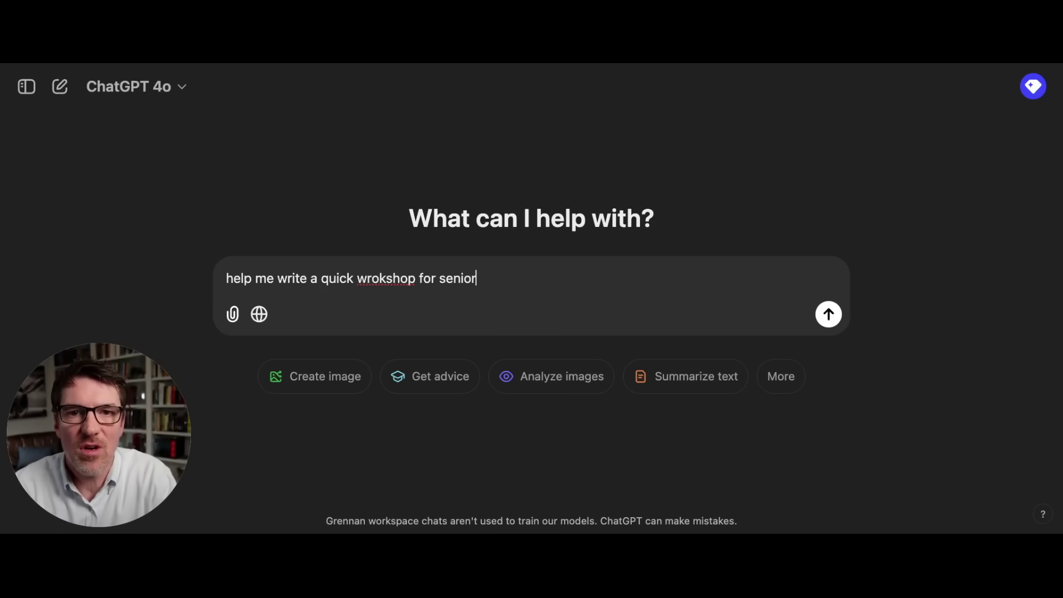
type("for senior leaders on AI")
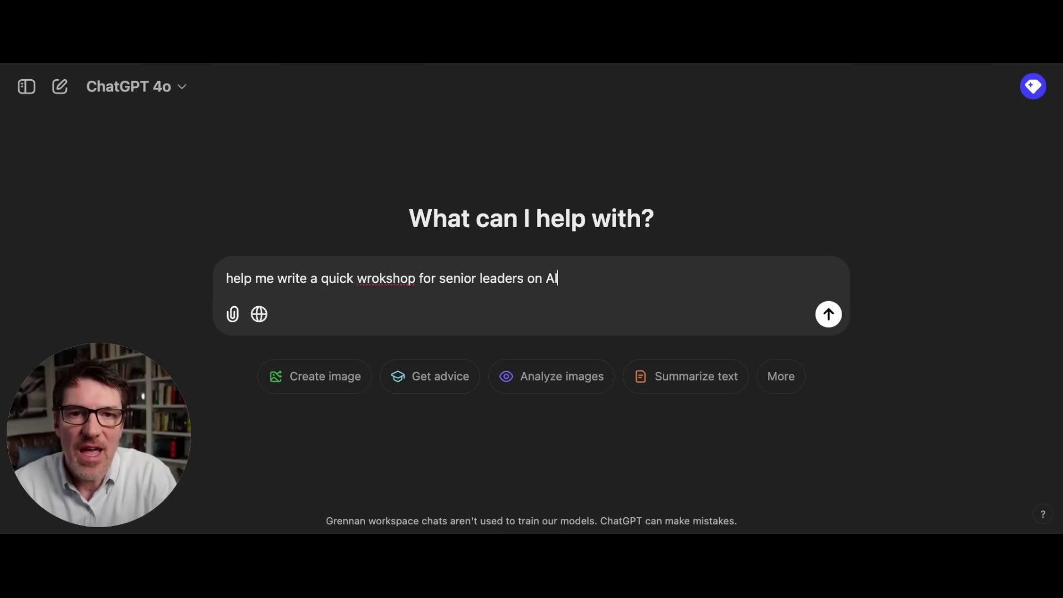
type(", let's focus mostly on how genAI is about a change in behavior, not just about the tools - also should we include some information about new tools")
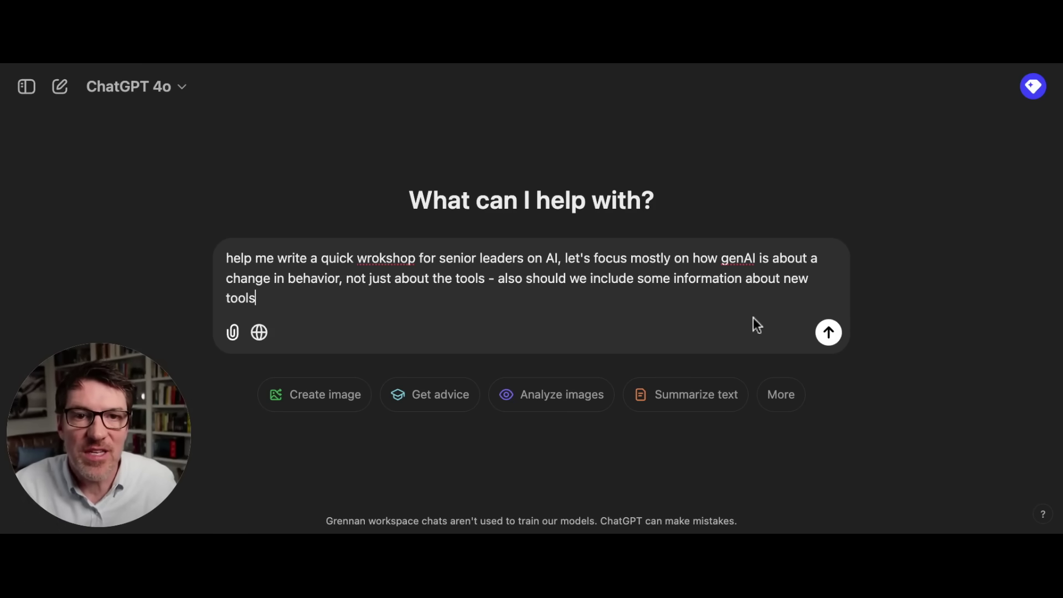
left_click(819, 336)
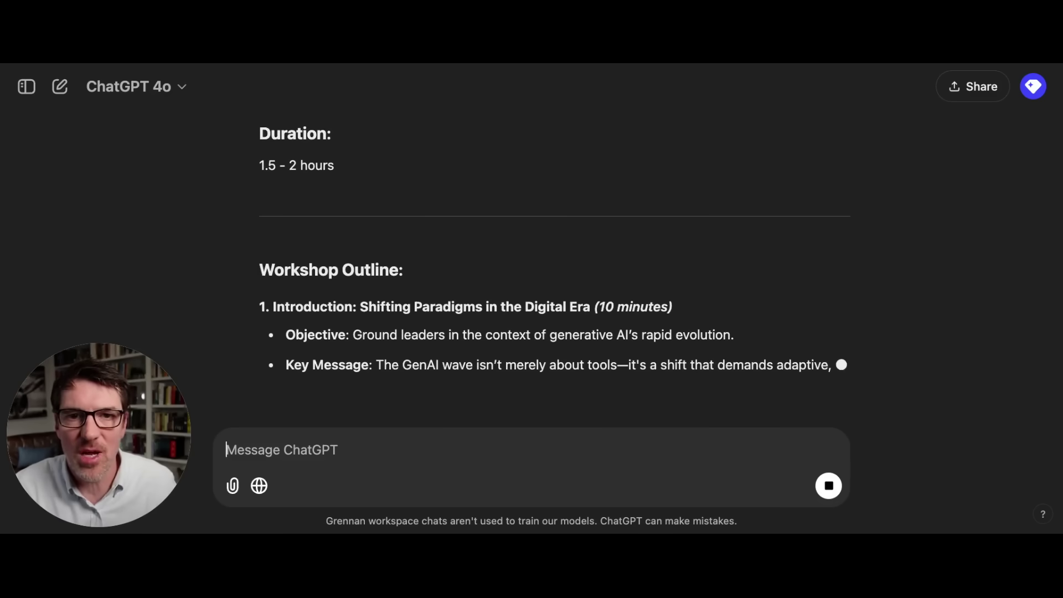
Stop the workshop reply, copy its opening paragraph, and cut it back out of the message box.
scroll(822, 412, "up", 1)
left_click(829, 486)
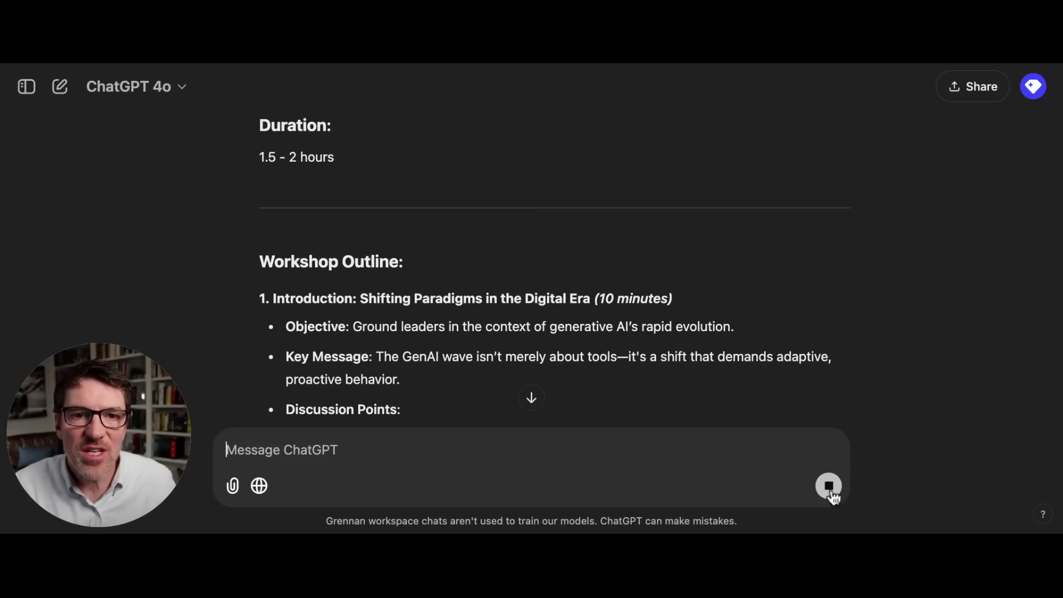
scroll(620, 287, "up", 10)
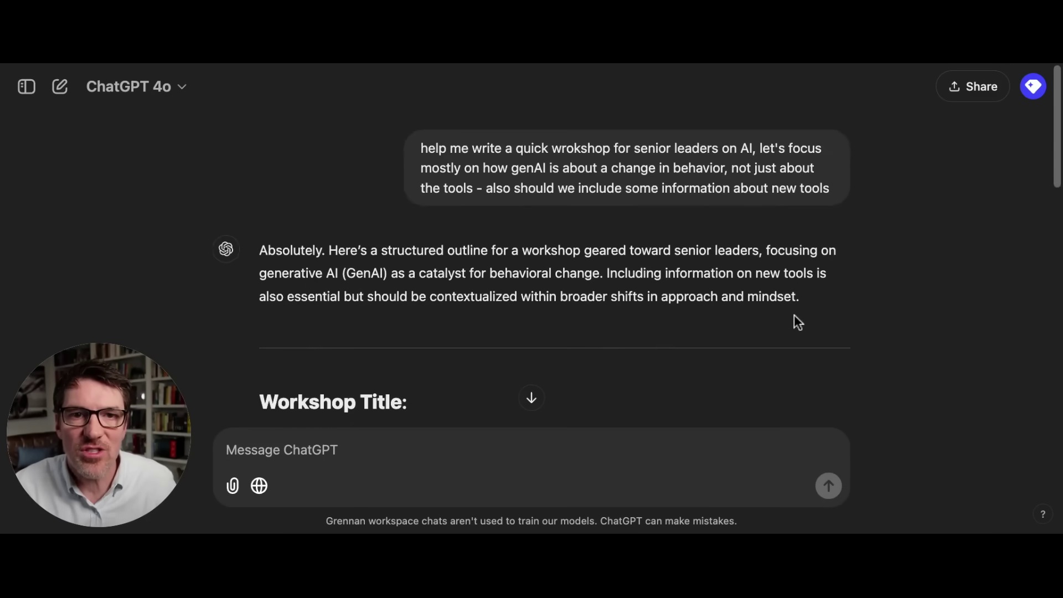
left_click_drag(809, 307, 271, 253)
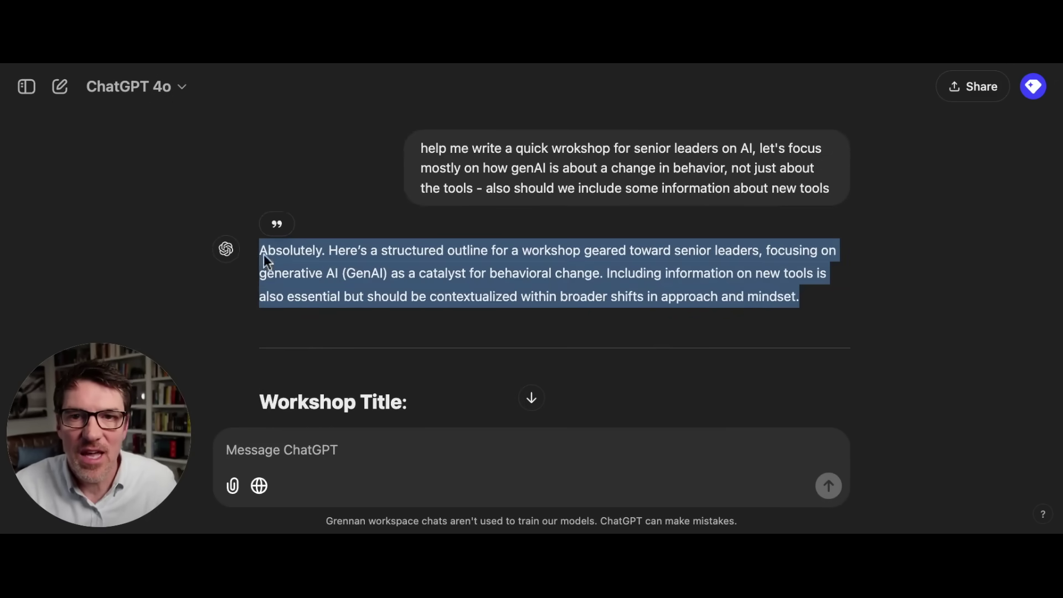
left_click(368, 445)
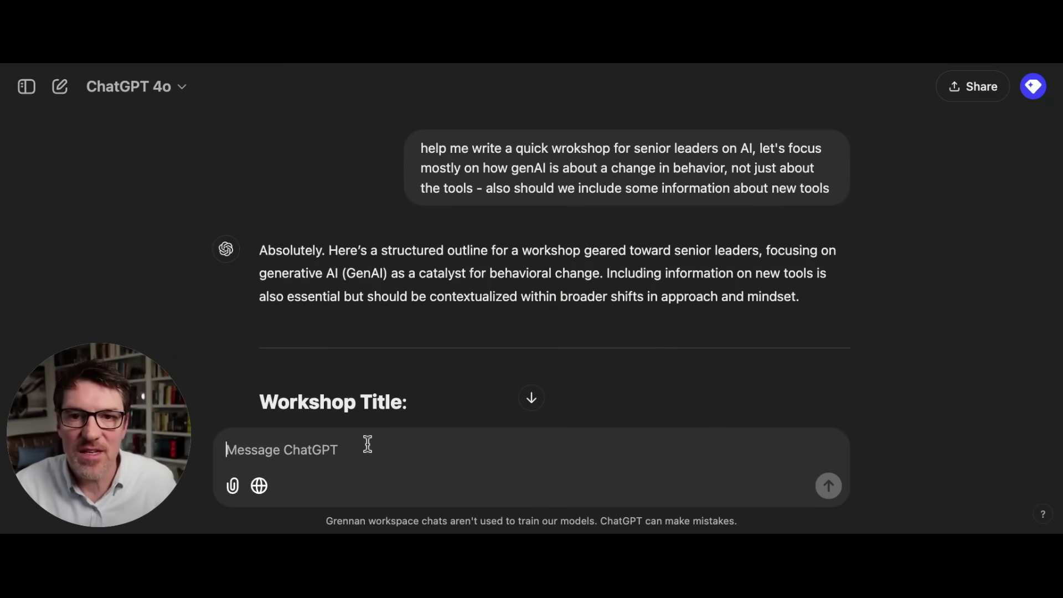
type("Absolutely. Here’s a structured outline for a workshop geared toward senior leaders, focusing on generative AI (GenAI) as a catalyst for behavioral change. Including information on new tools is also essential but should be contextualized within broader shifts in approach and mindset.")
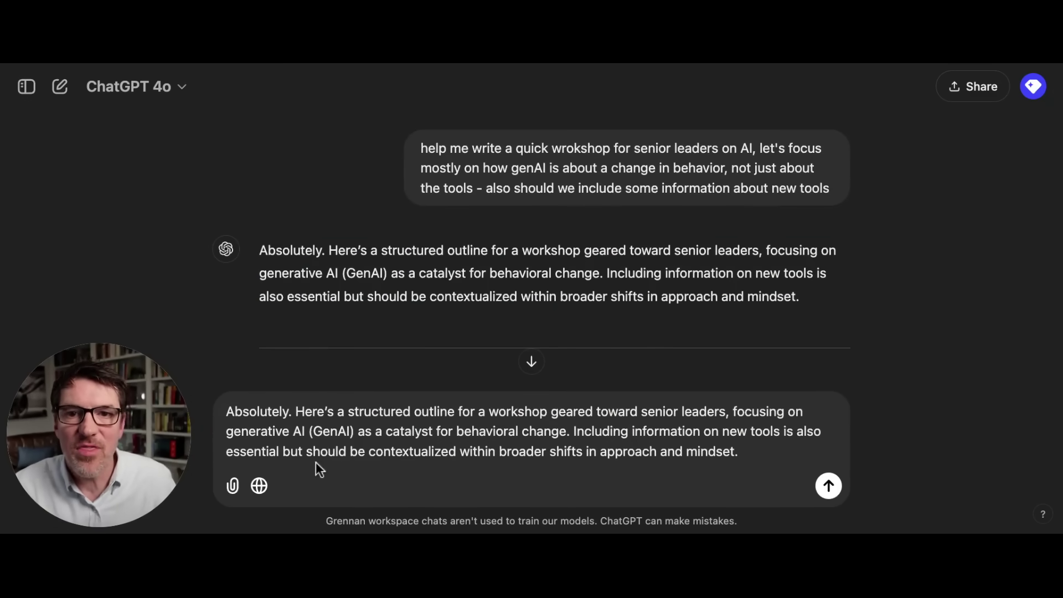
key("super+a")
key("super+x")
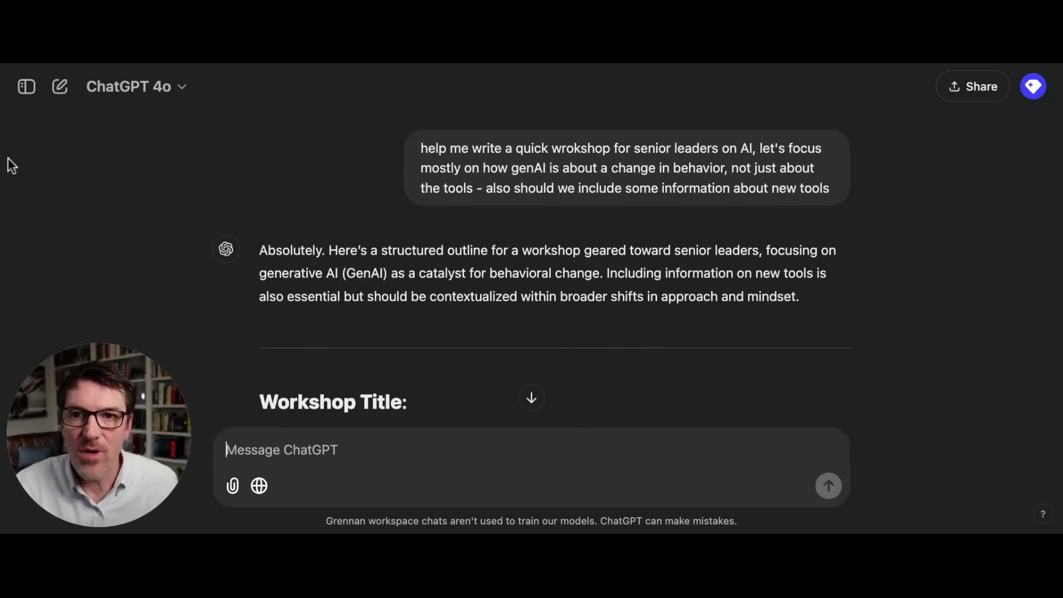
In a new chat, send the copied workshop paragraph with web search on and open its sources.
left_click(60, 88)
key("super+v")
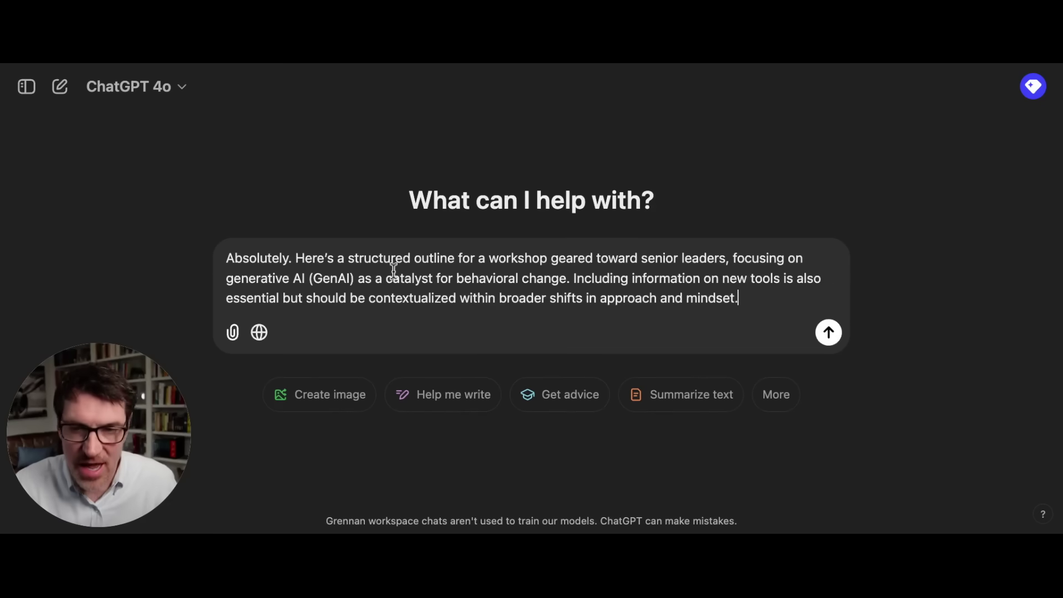
left_click(260, 336)
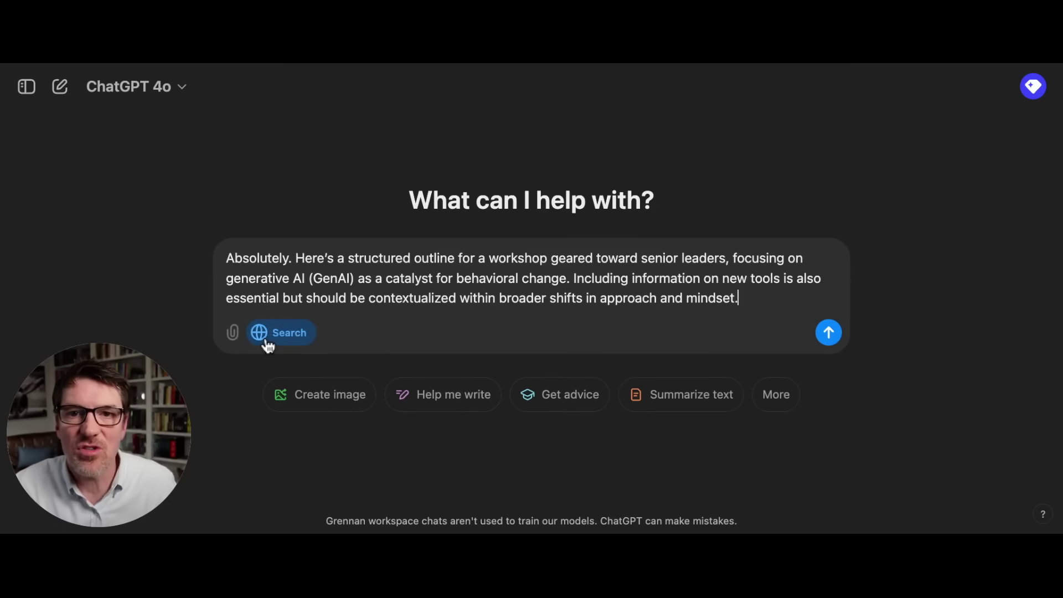
left_click(829, 334)
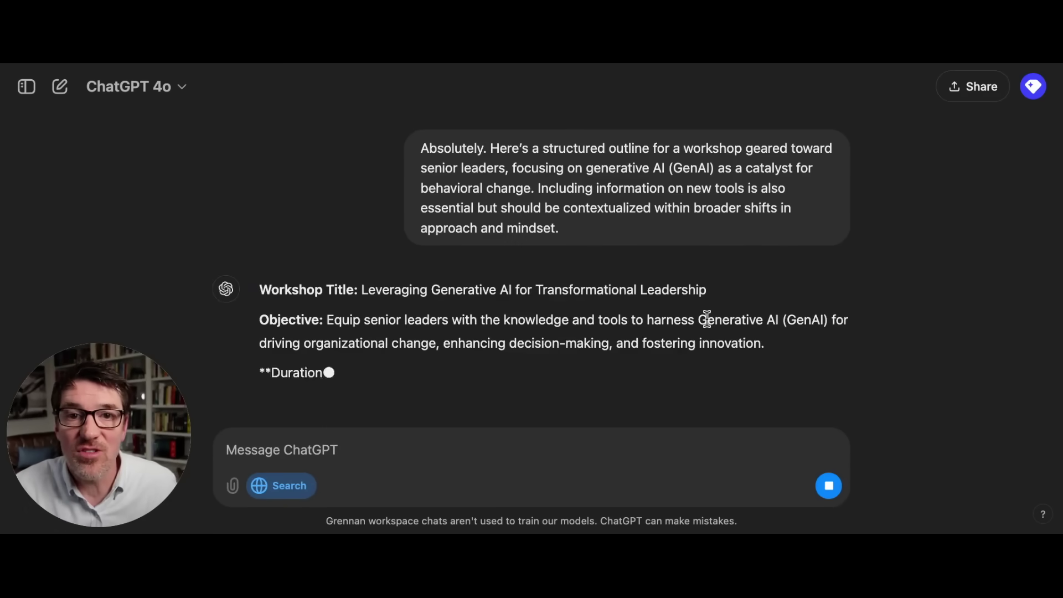
scroll(669, 317, "down", 2)
scroll(669, 317, "down", 10)
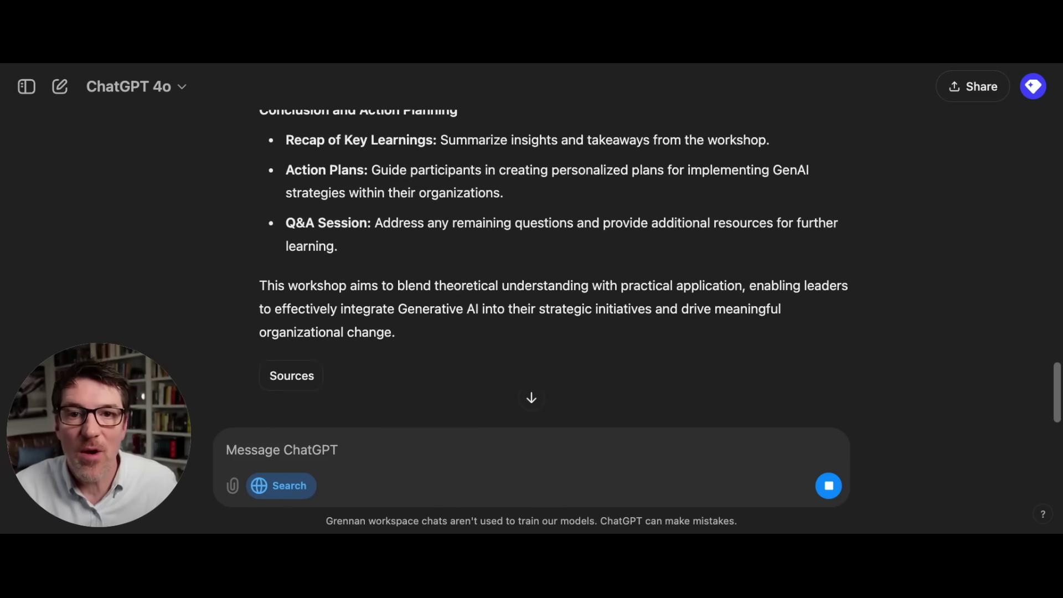
left_click(292, 383)
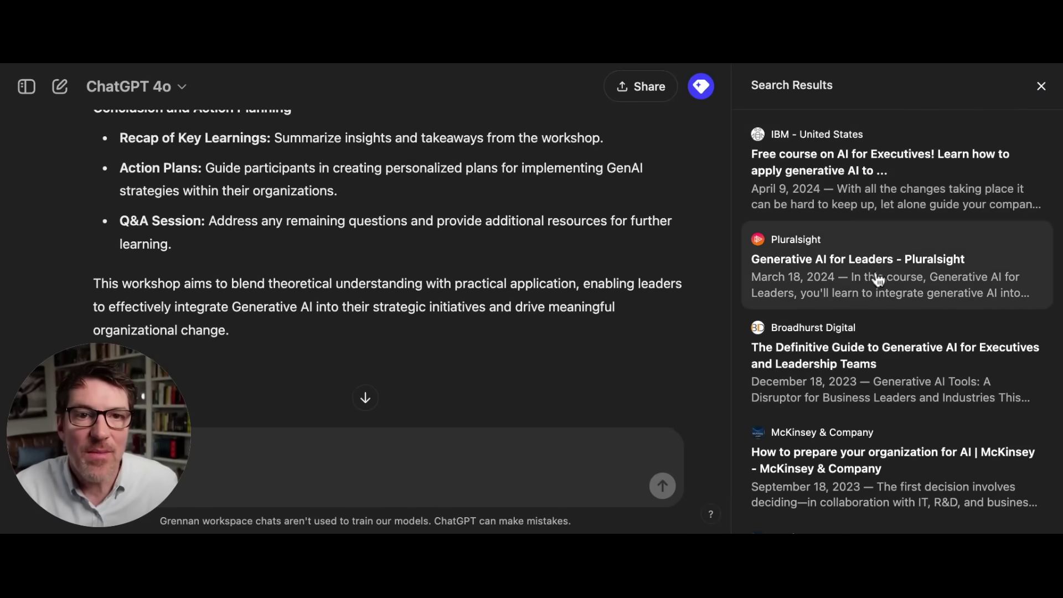
Scroll through the Search Results listing the IBM, Pluralsight, McKinsey and BCG articles.
scroll(879, 280, "down", 2)
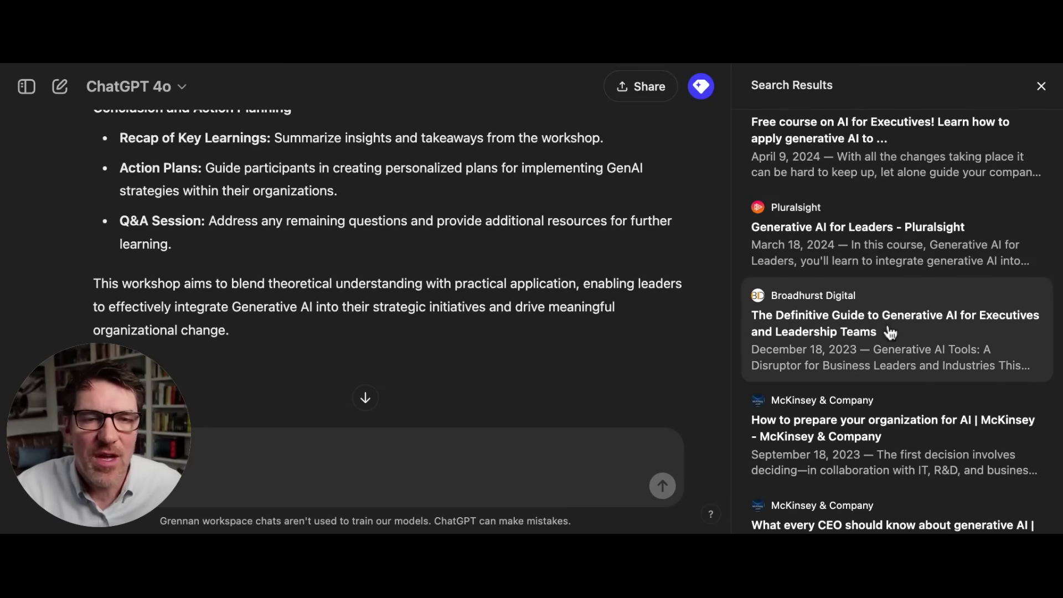
scroll(890, 333, "down", 5)
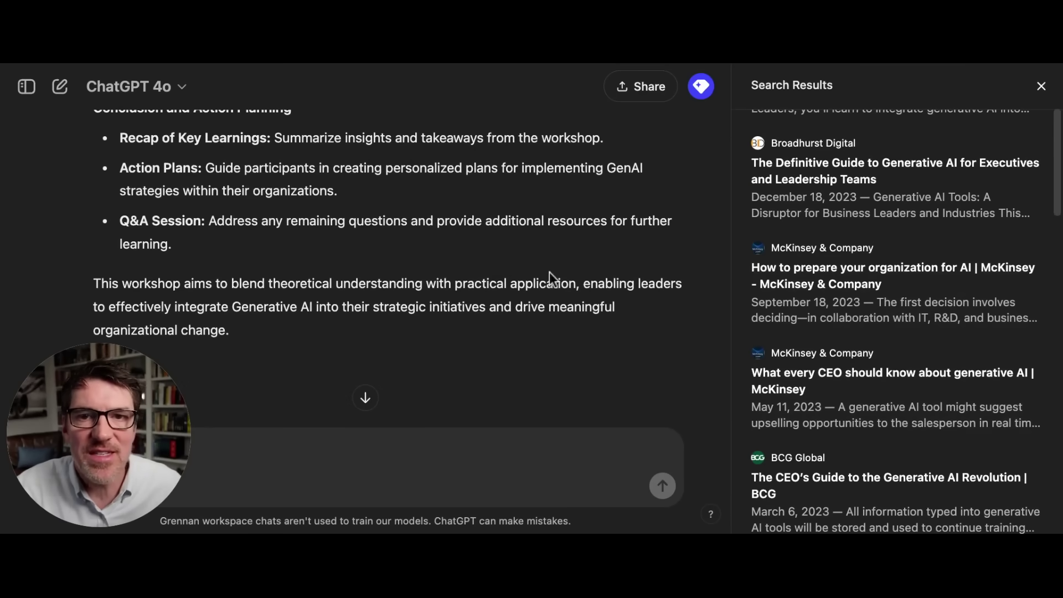
scroll(527, 266, "up", 20)
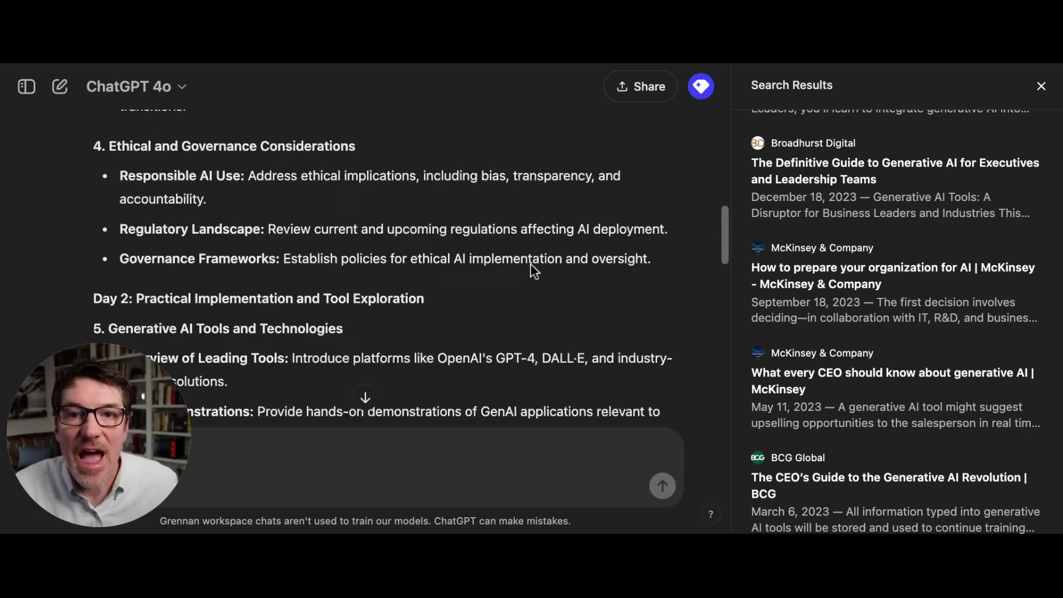
scroll(530, 265, "up", 15)
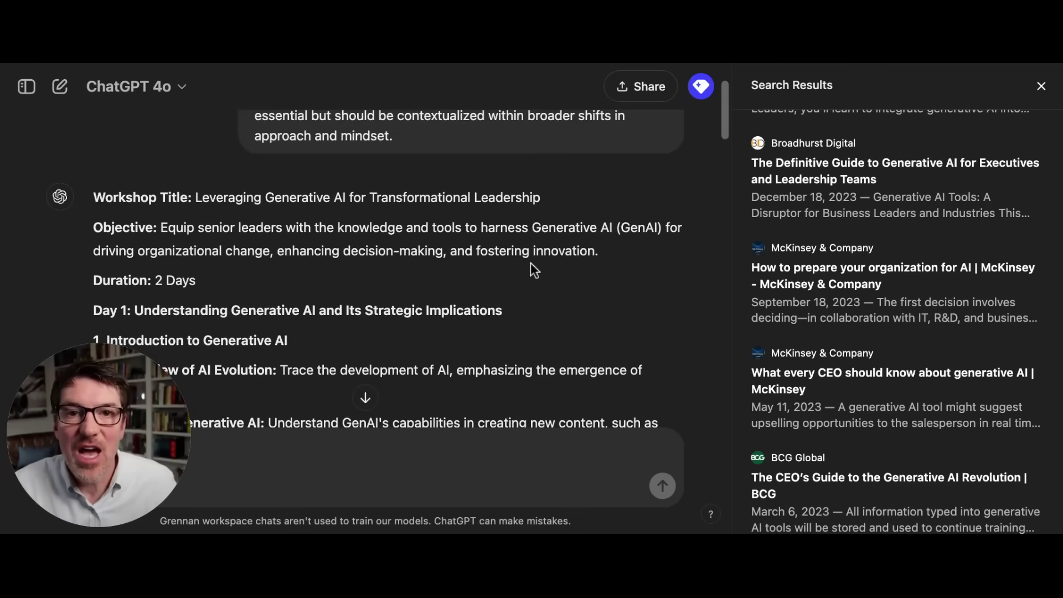
scroll(531, 263, "down", 2)
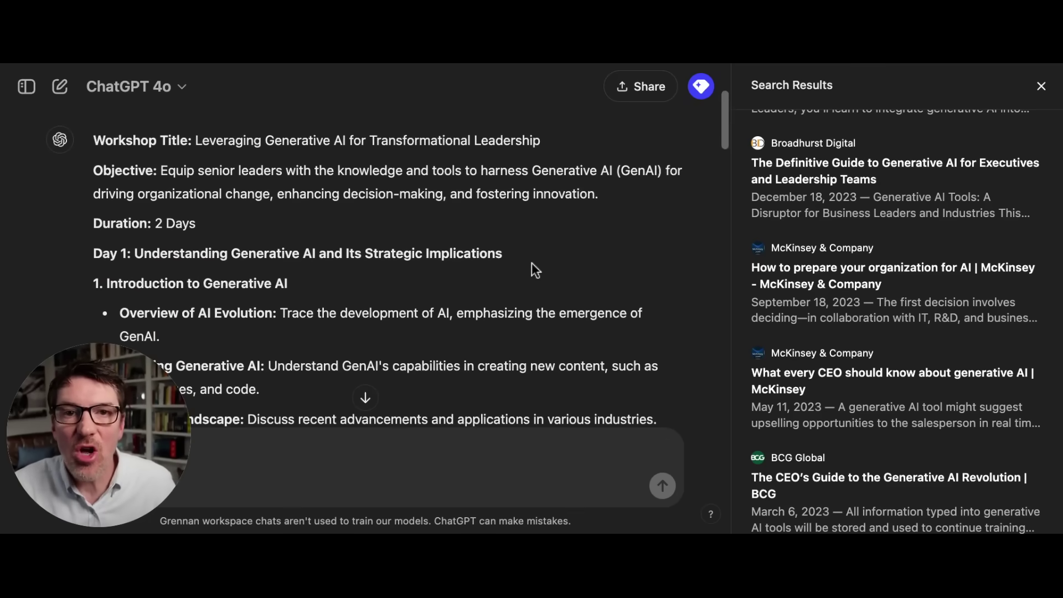
Reopen the earlier AI Leadership Behavioral Change chat from the sidebar and scroll up through its outline.
left_click(26, 87)
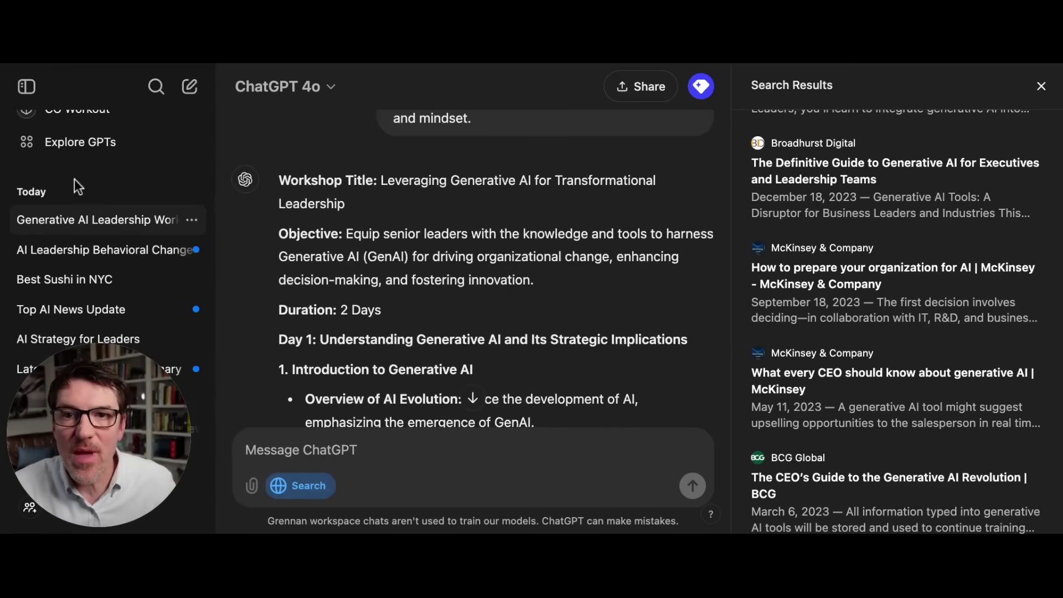
left_click(97, 252)
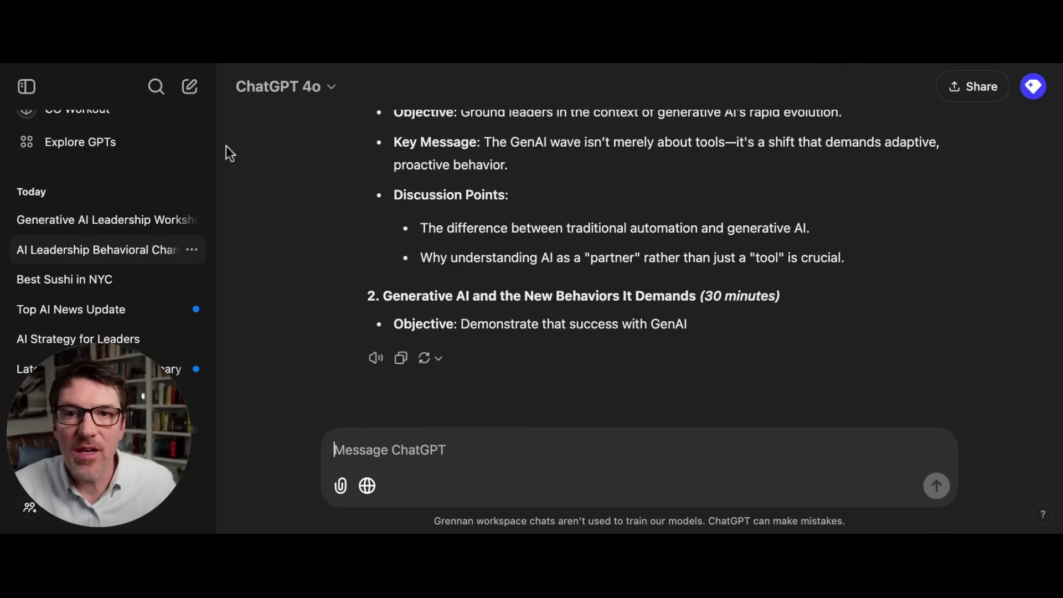
left_click(26, 93)
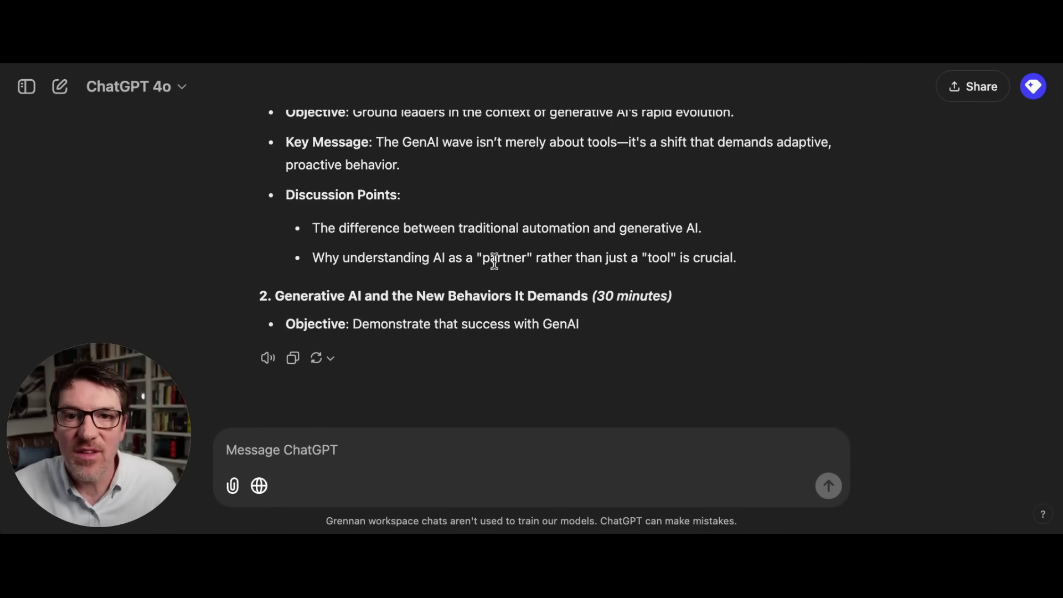
scroll(495, 261, "up", 2)
scroll(527, 250, "up", 1)
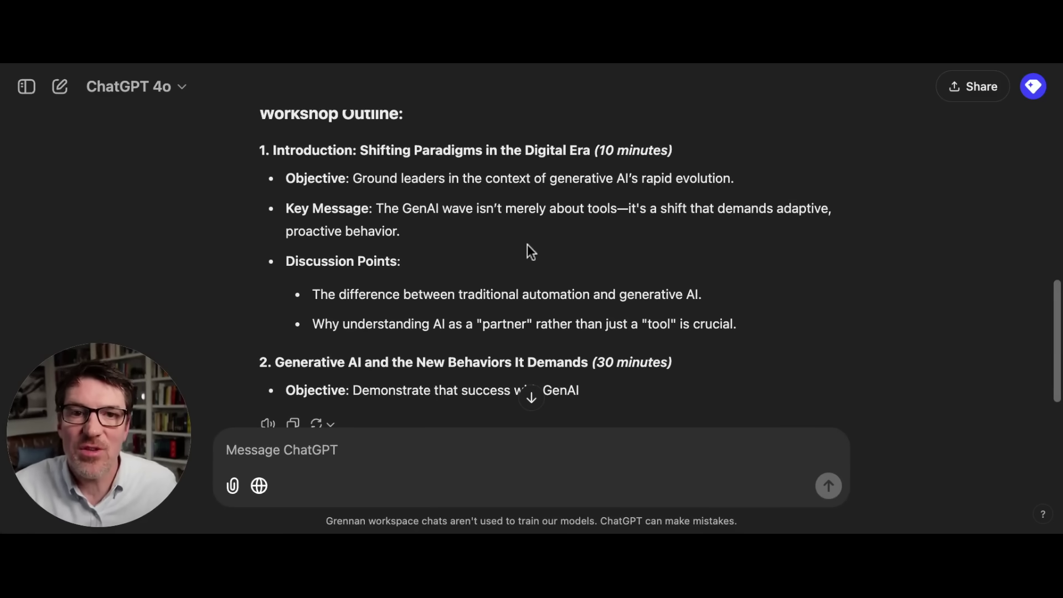